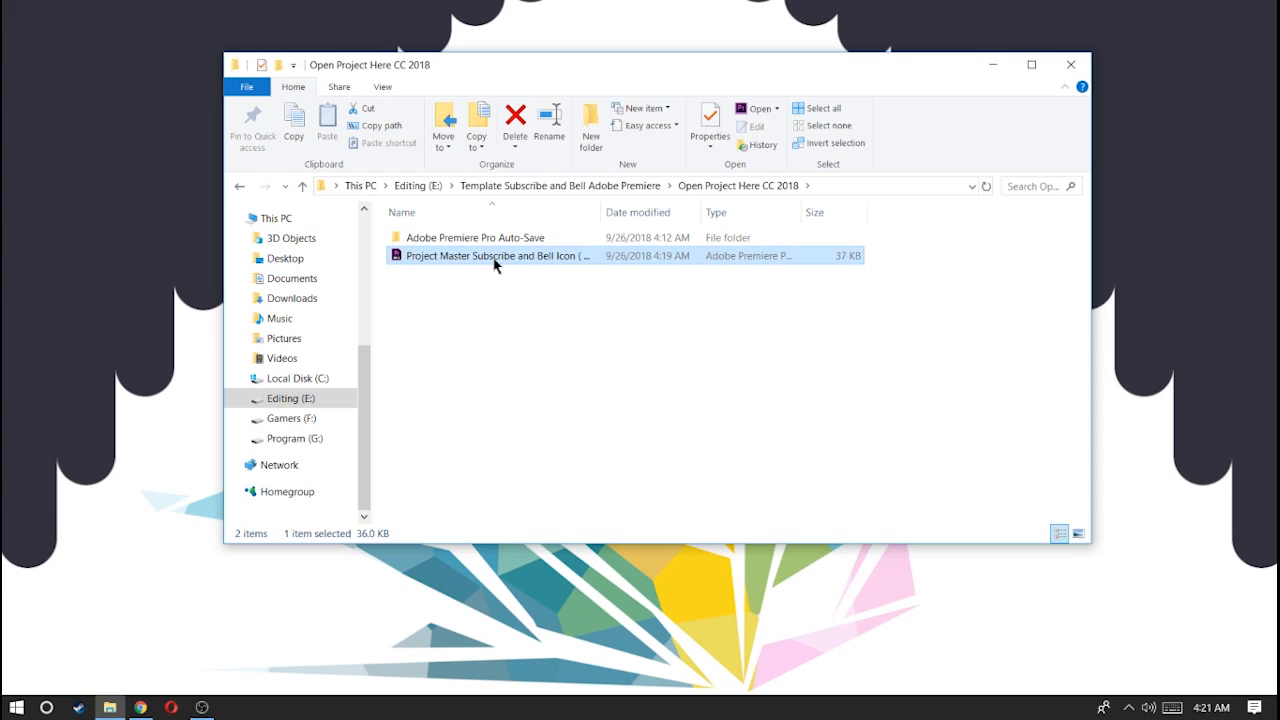
# Open the Project Master Subscribe and Bell Icon file, collapse the Bahan Penting bin, and open the GANTI FOTO DISINI sequence
pyautogui.doubleClick(494, 258)
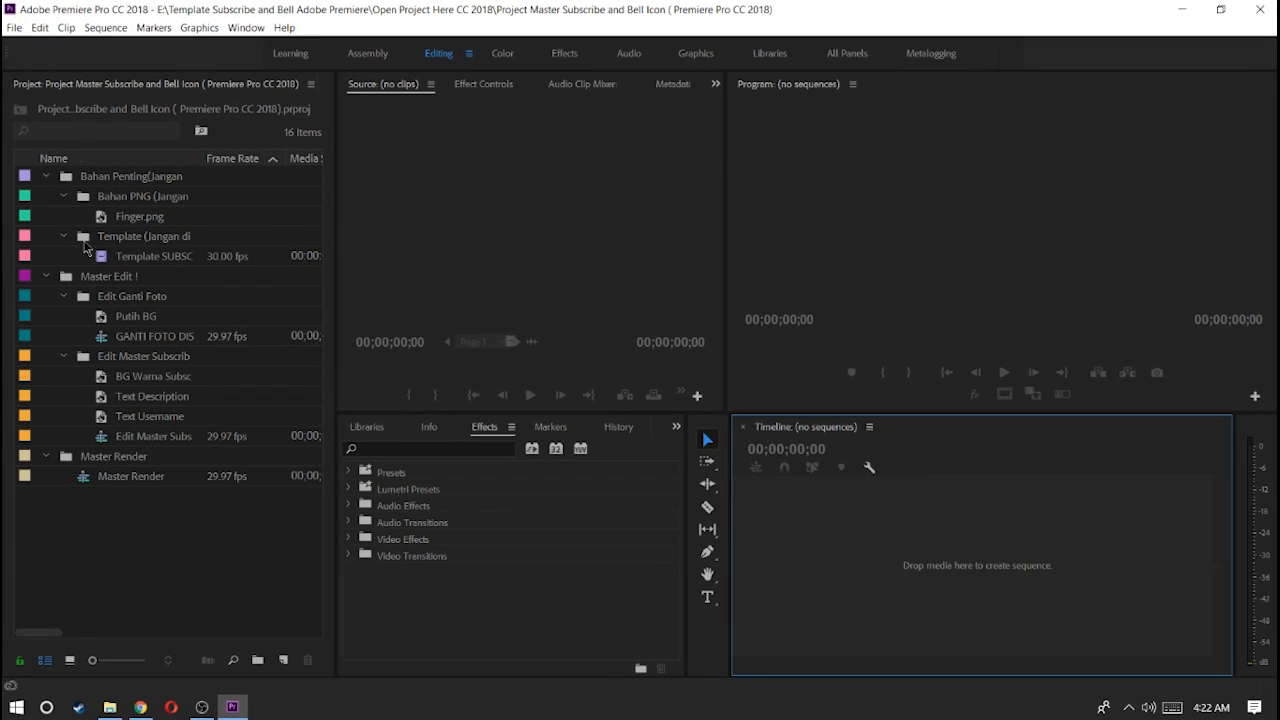
pyautogui.click(46, 177)
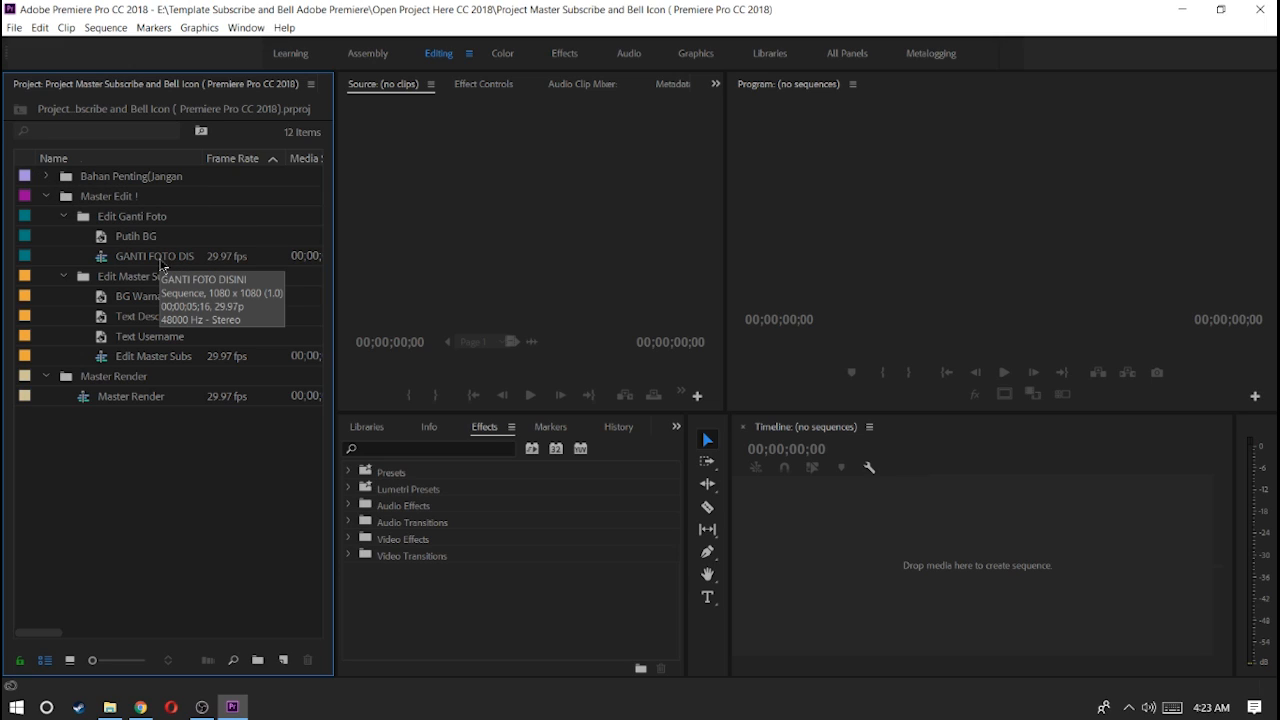
pyautogui.doubleClick(160, 265)
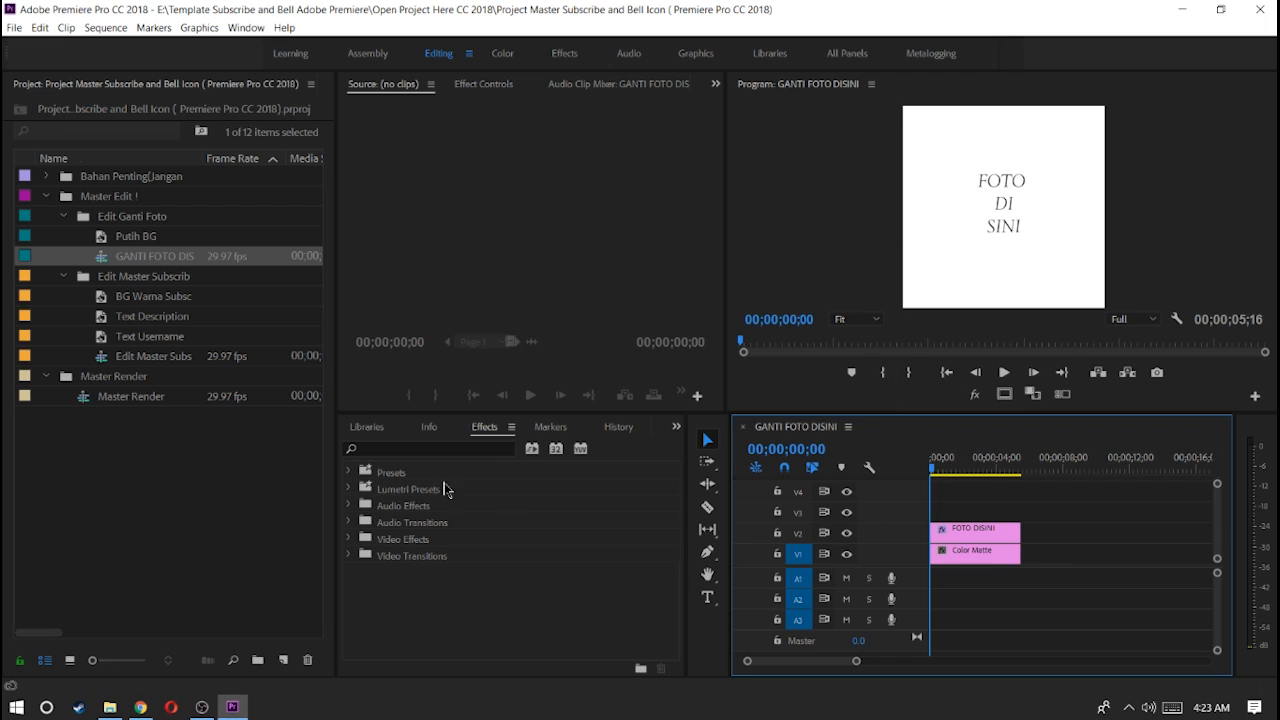
# Import the Ilmu Gratis Gan favicon PNG from the Template Subscribe and Bell Adobe Premiere folder into the project
pyautogui.click(110, 707)
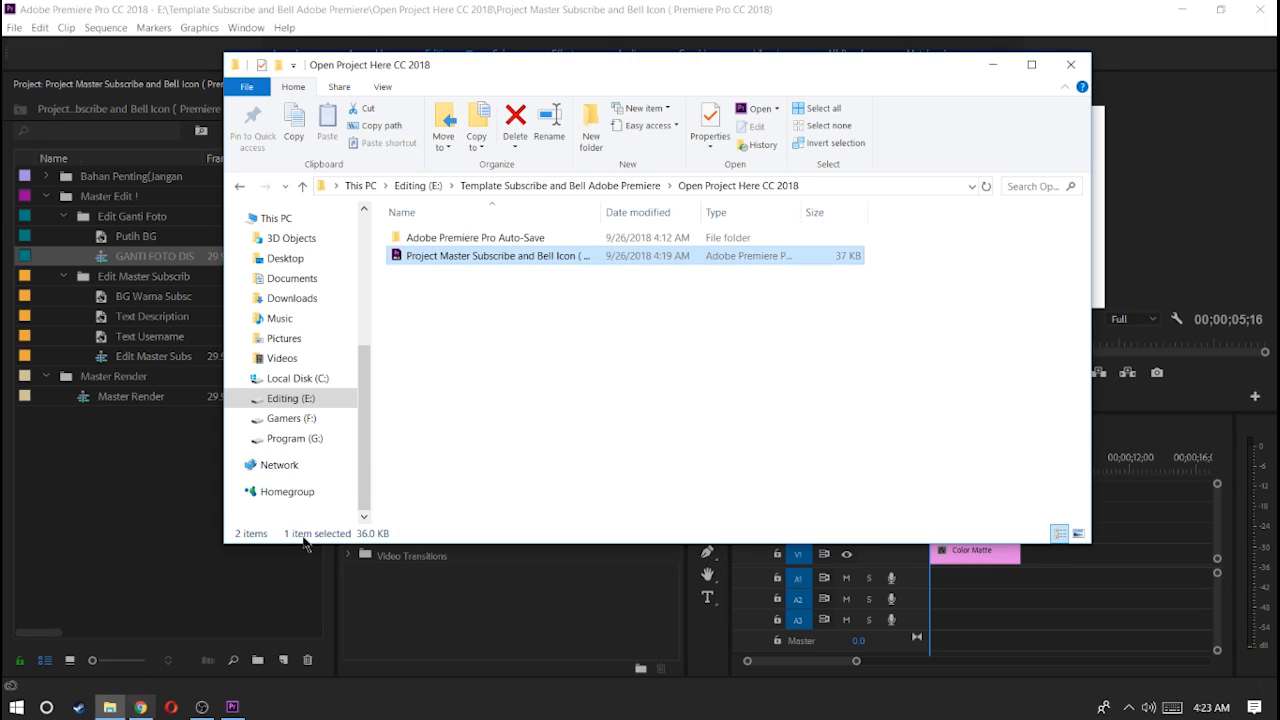
pyautogui.click(239, 186)
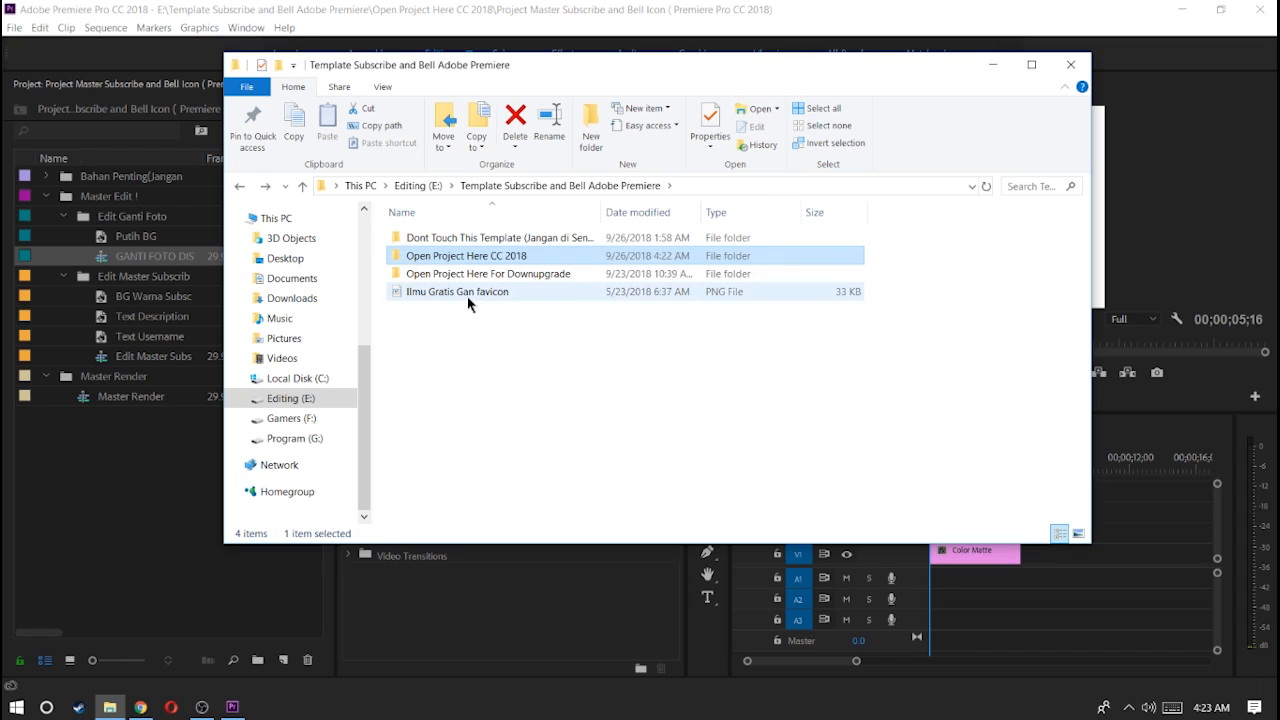
pyautogui.click(478, 294)
pyautogui.moveTo(486, 298); pyautogui.dragTo(130, 484)
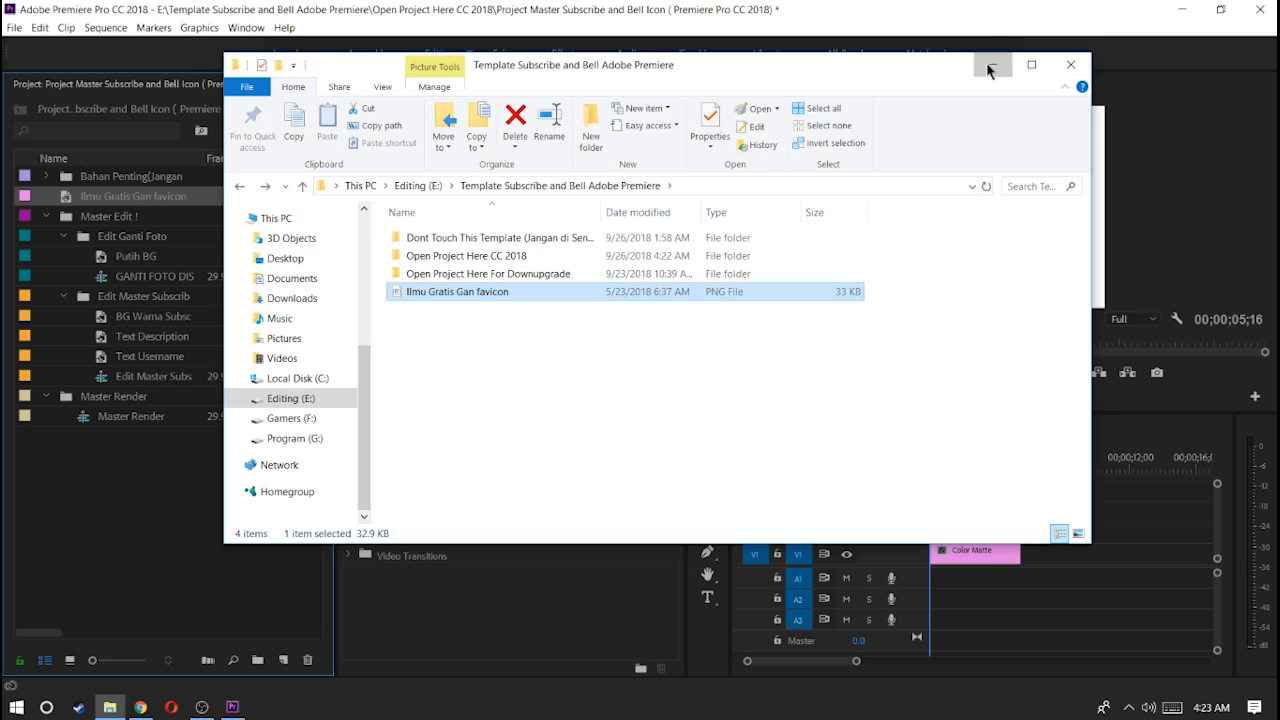
pyautogui.click(992, 64)
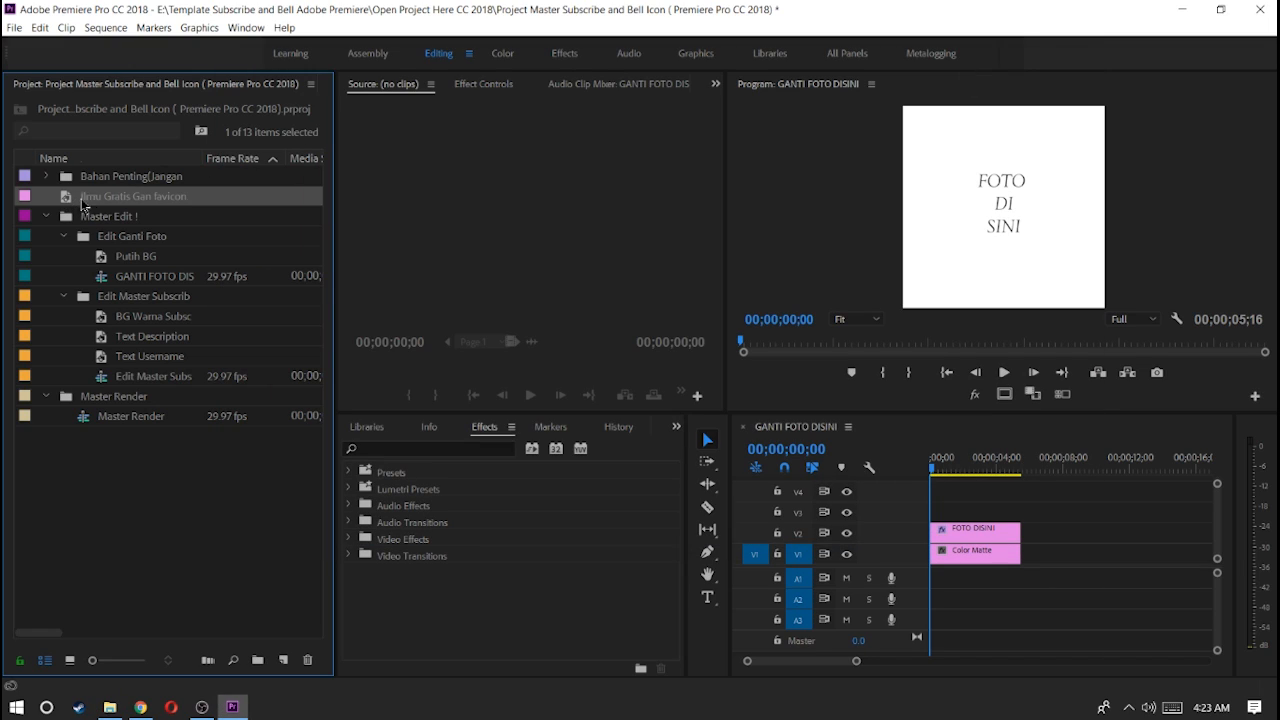
# Place the favicon image on track V3 at the sequence start and extend it to the end of the FOTO DISINI clip
pyautogui.moveTo(76, 200); pyautogui.dragTo(940, 518)
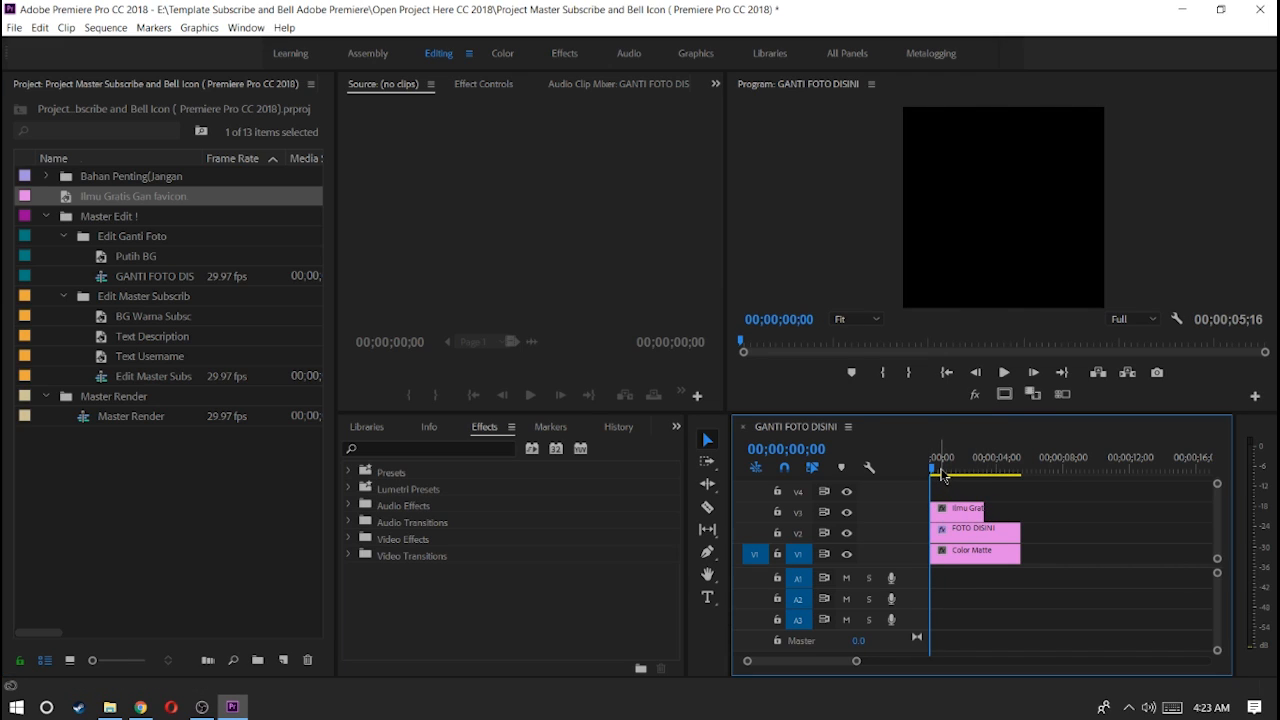
pyautogui.moveTo(985, 510); pyautogui.dragTo(1022, 513)
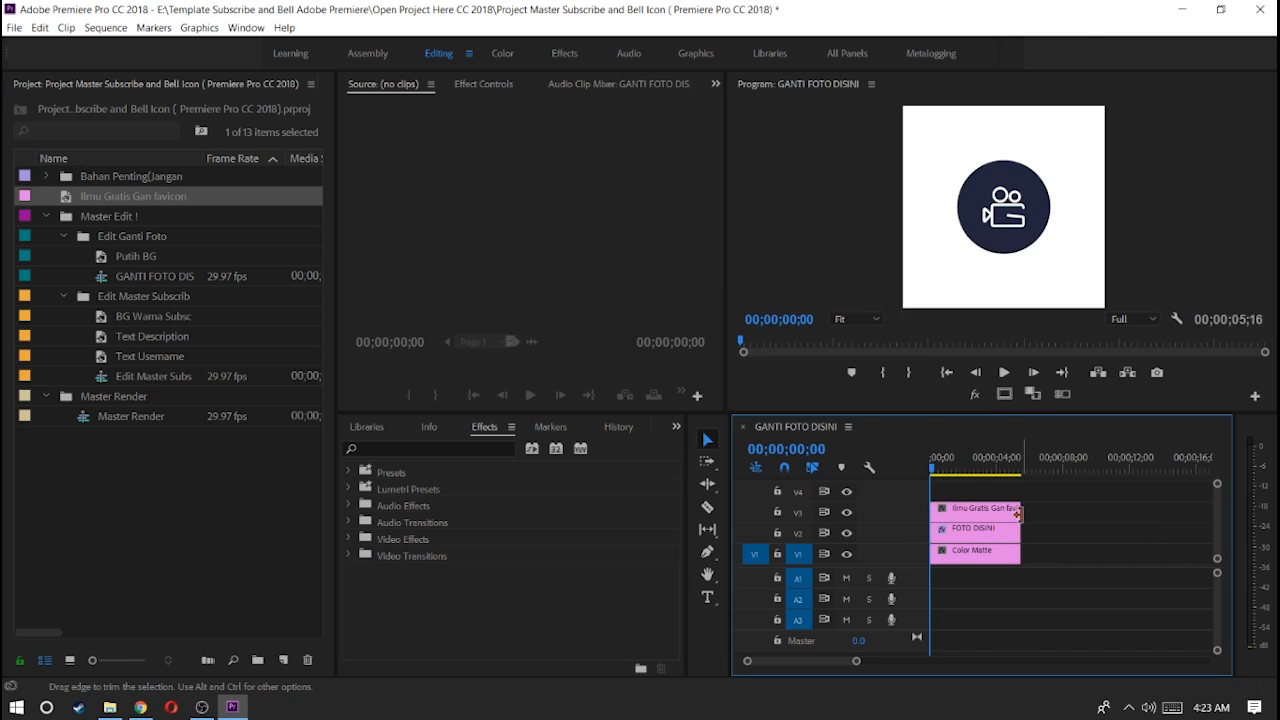
# Scale the favicon clip to the frame size and set its vertical position to 474
pyautogui.rightClick(963, 509)
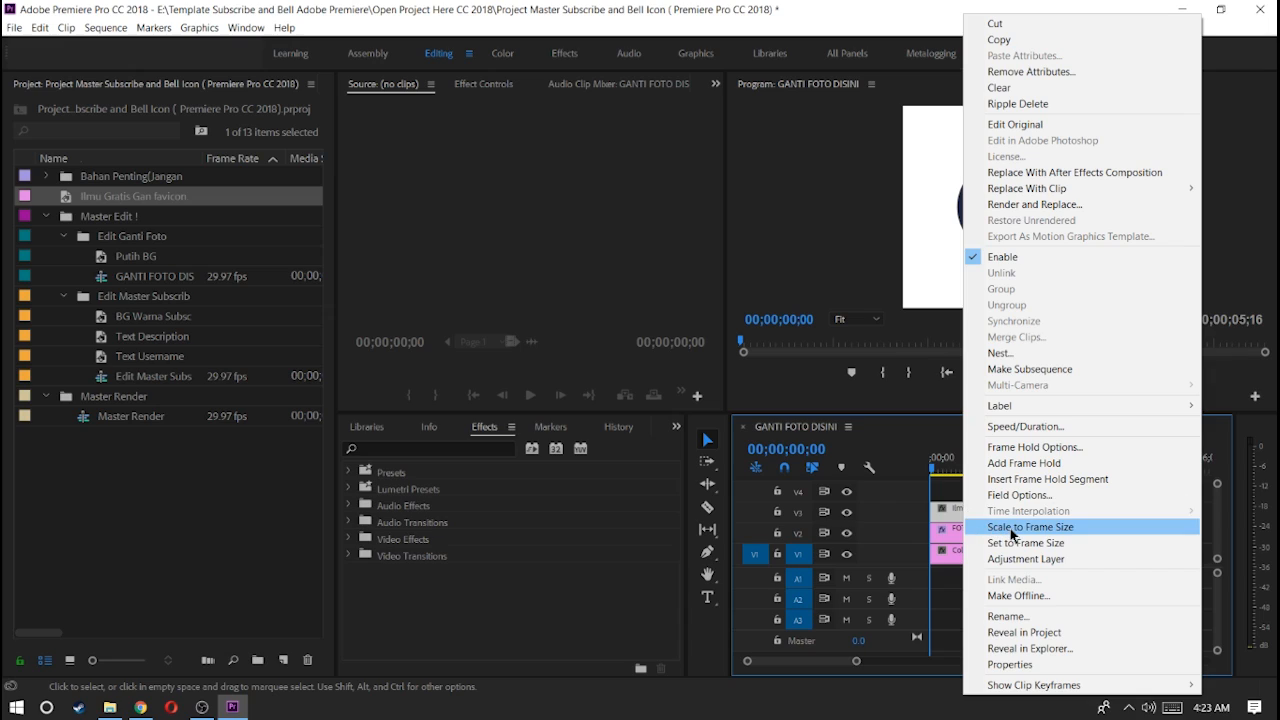
pyautogui.click(1011, 528)
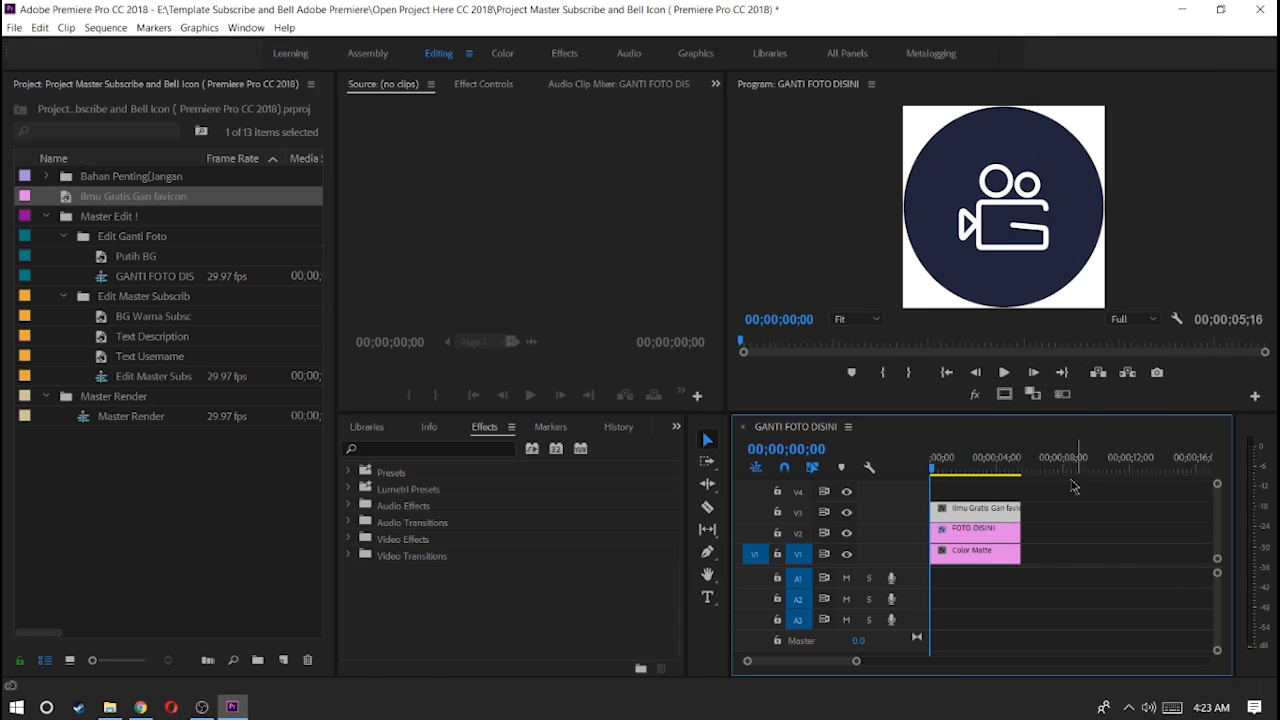
pyautogui.click(481, 88)
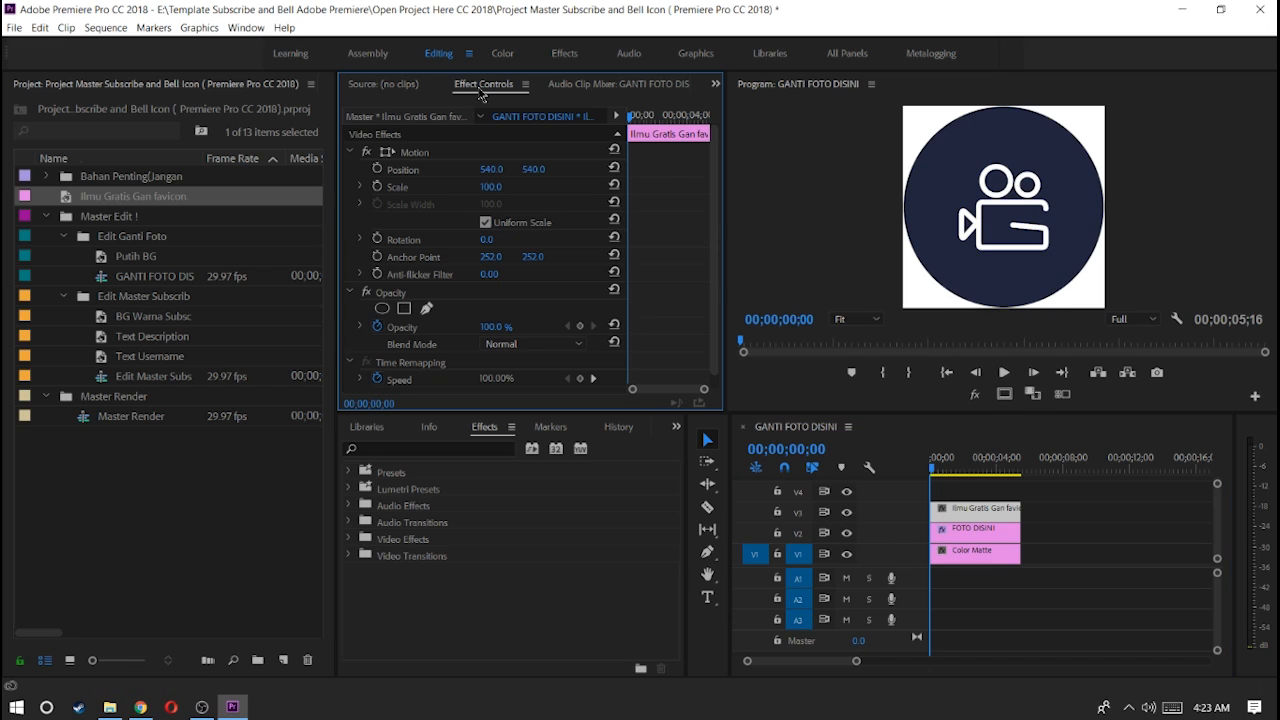
pyautogui.moveTo(537, 176); pyautogui.dragTo(486, 176)
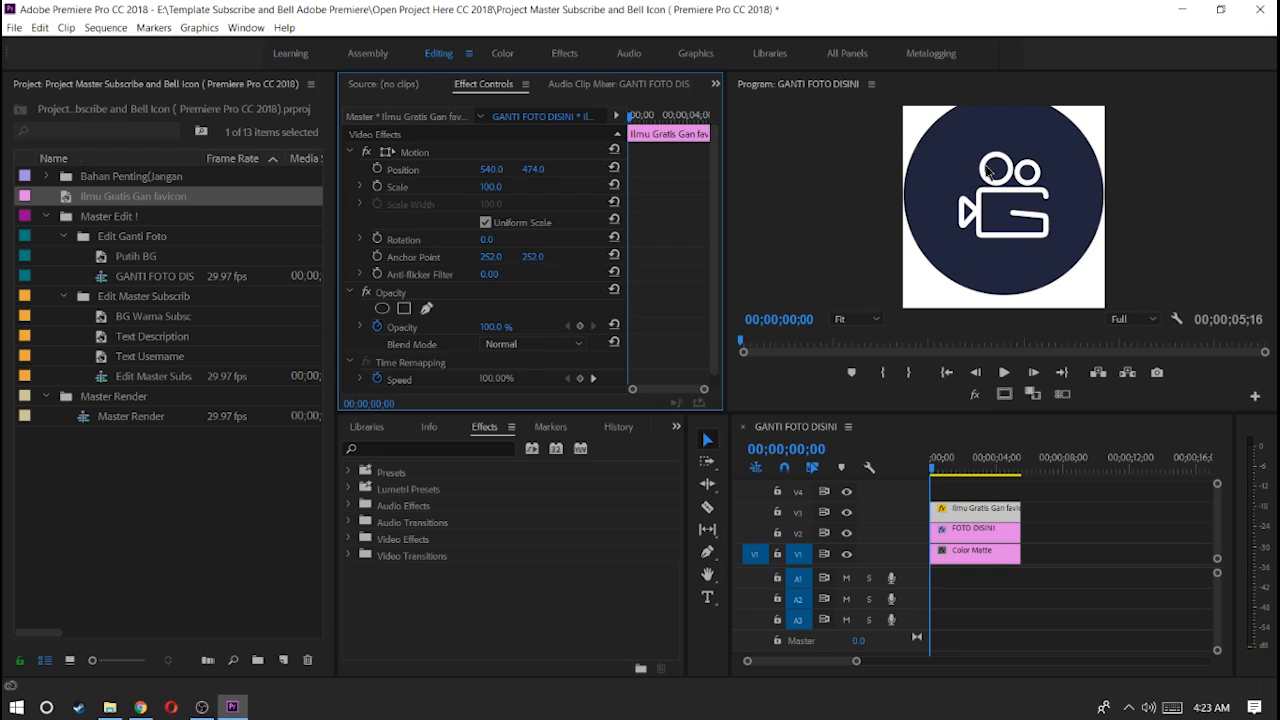
pyautogui.moveTo(958, 462); pyautogui.dragTo(918, 470)
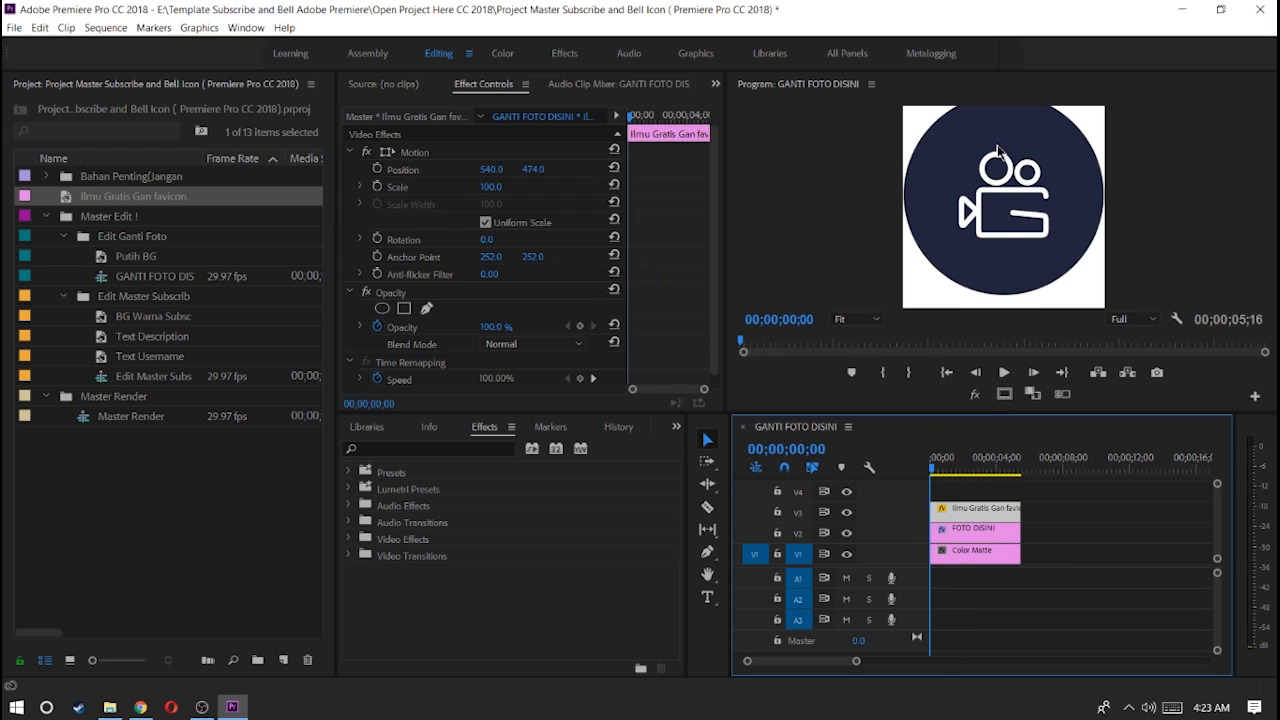
# Close the photo sequence and open the Edit Master Subscribe sequence to view its Username and Description clips
pyautogui.click(742, 428)
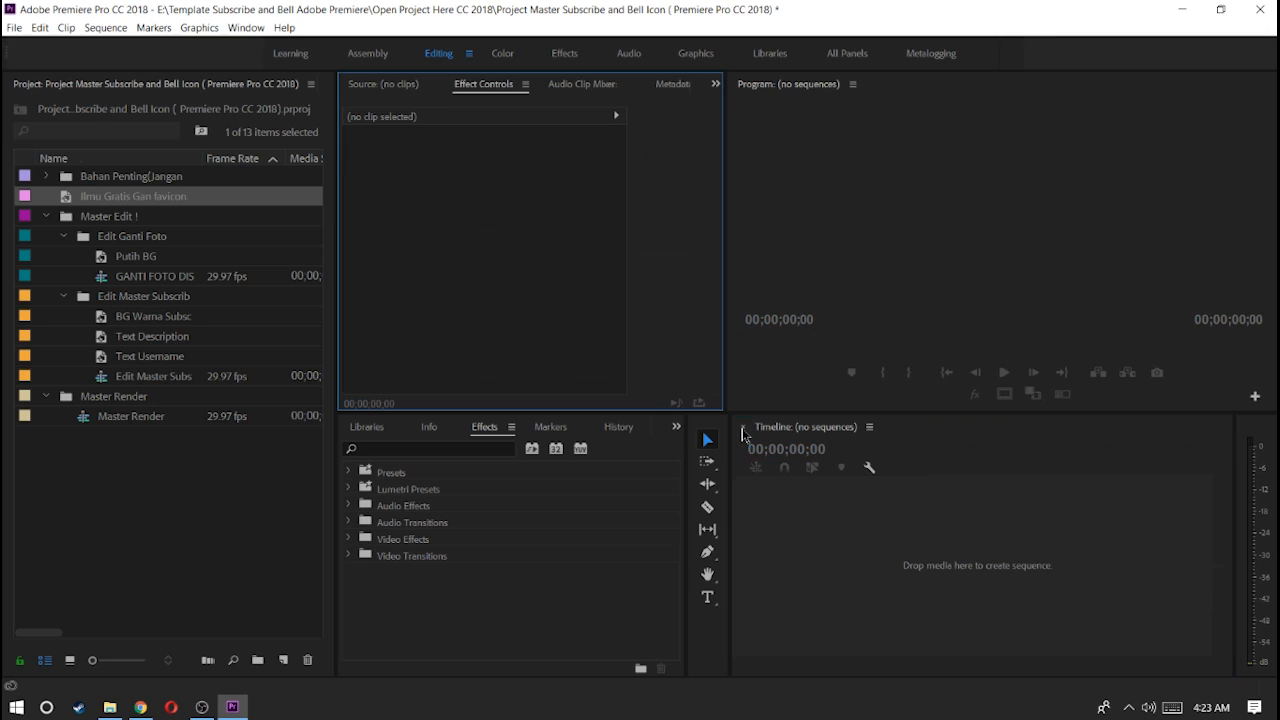
pyautogui.doubleClick(112, 378)
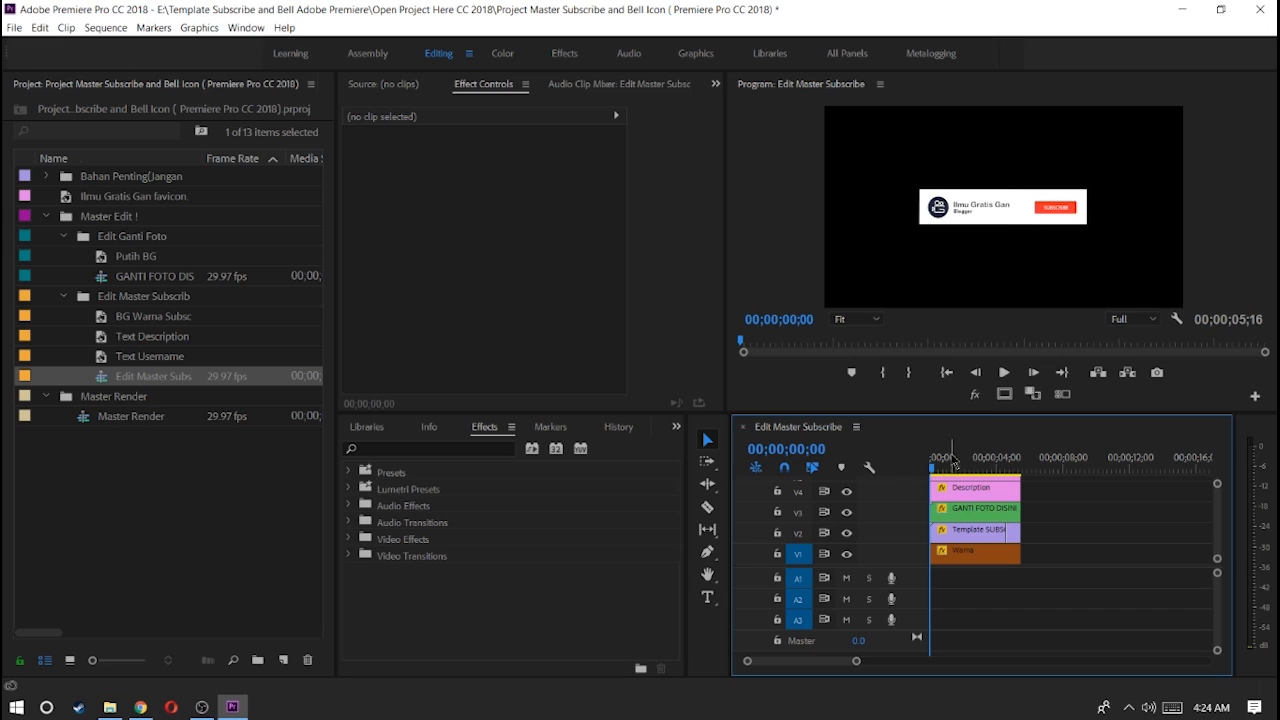
pyautogui.scroll(2, 1077, 529)
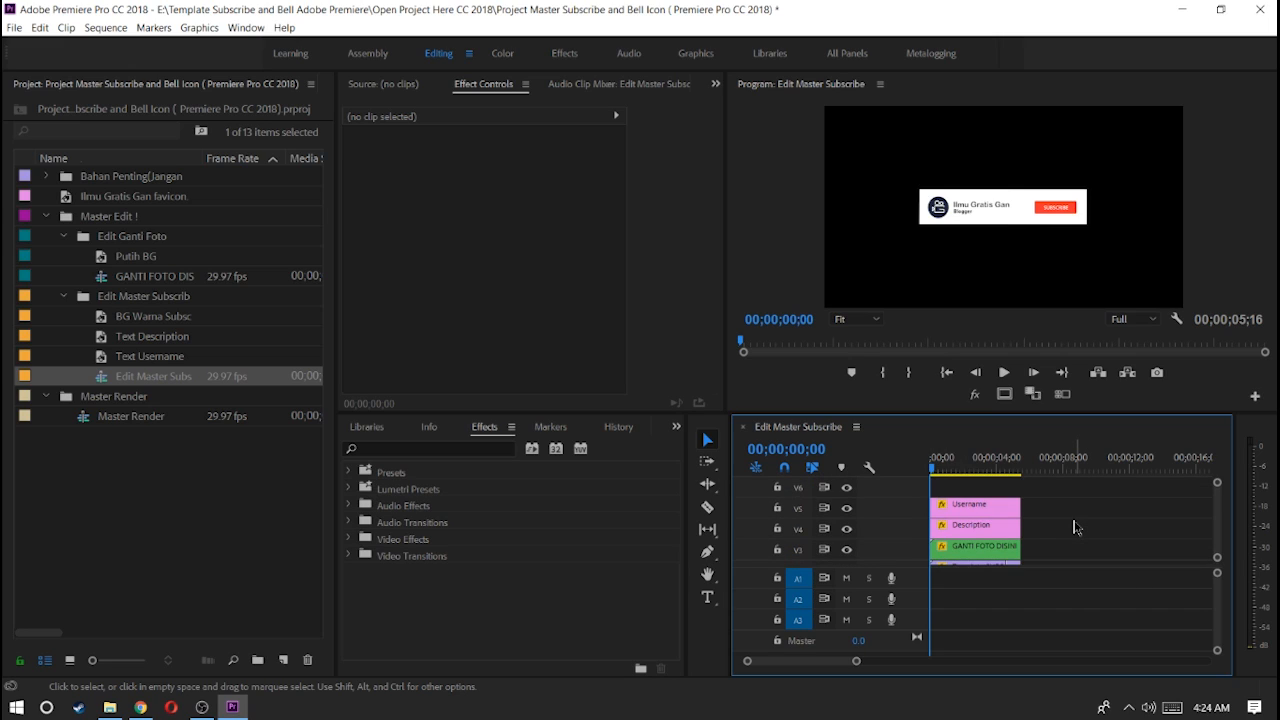
pyautogui.click(990, 512)
pyautogui.moveTo(1054, 515); pyautogui.dragTo(973, 494)
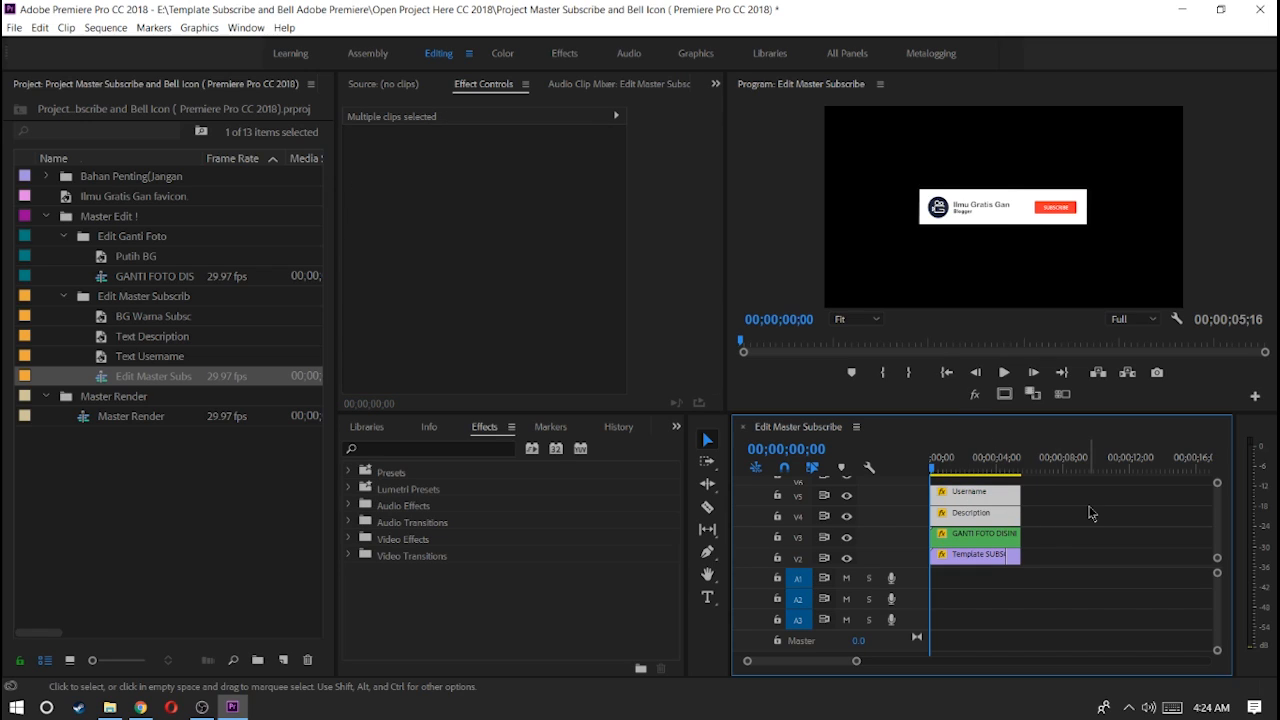
pyautogui.click(1091, 509)
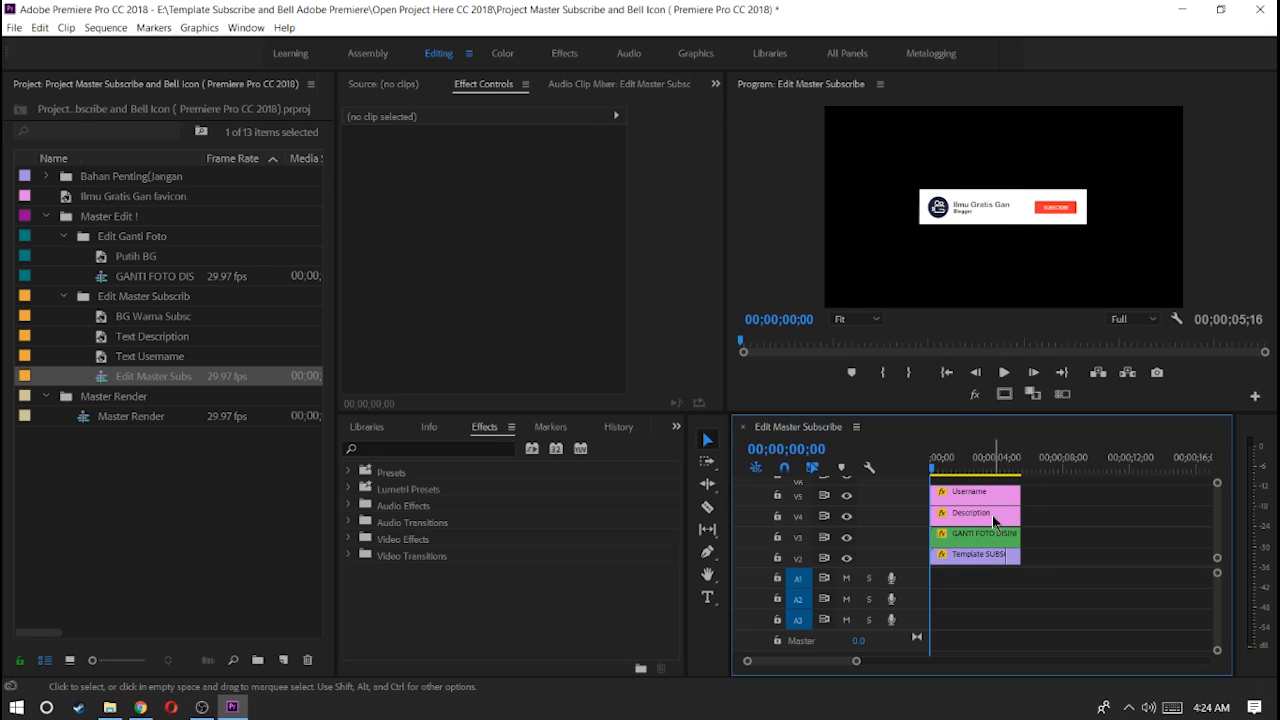
# View the Username clip's text in the title editor, then close the editor
pyautogui.click(966, 501)
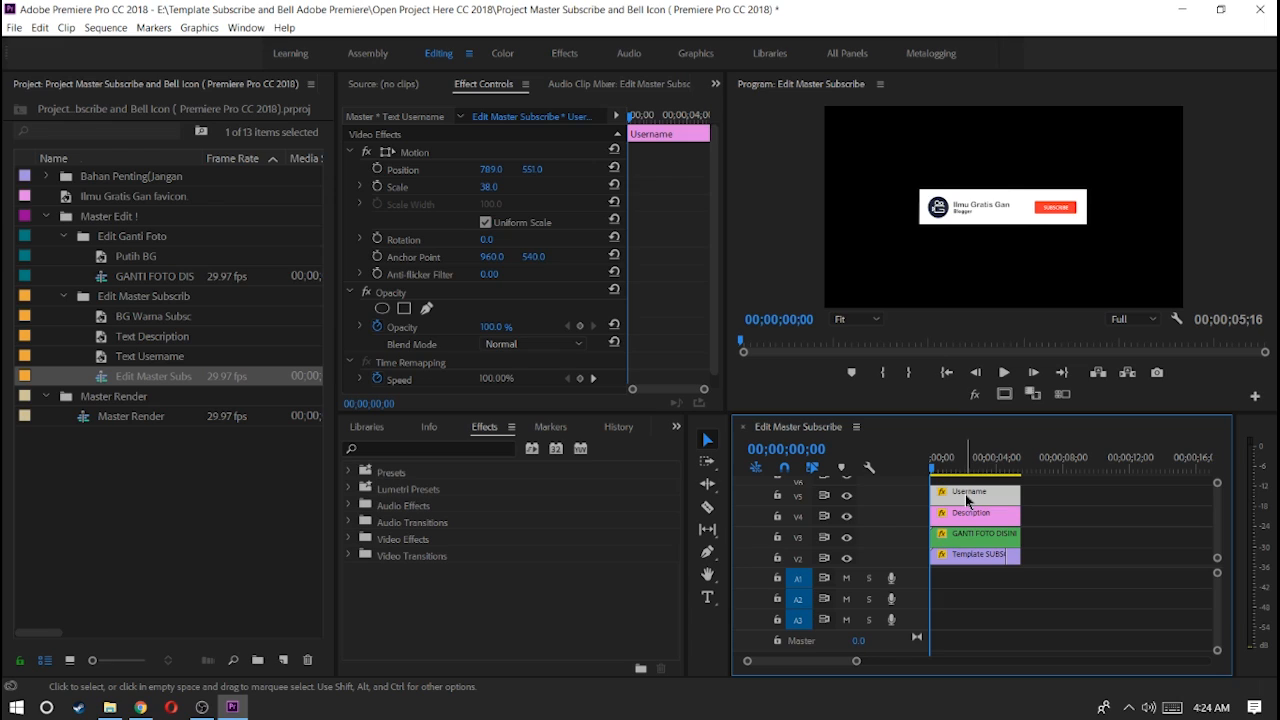
pyautogui.doubleClick(966, 501)
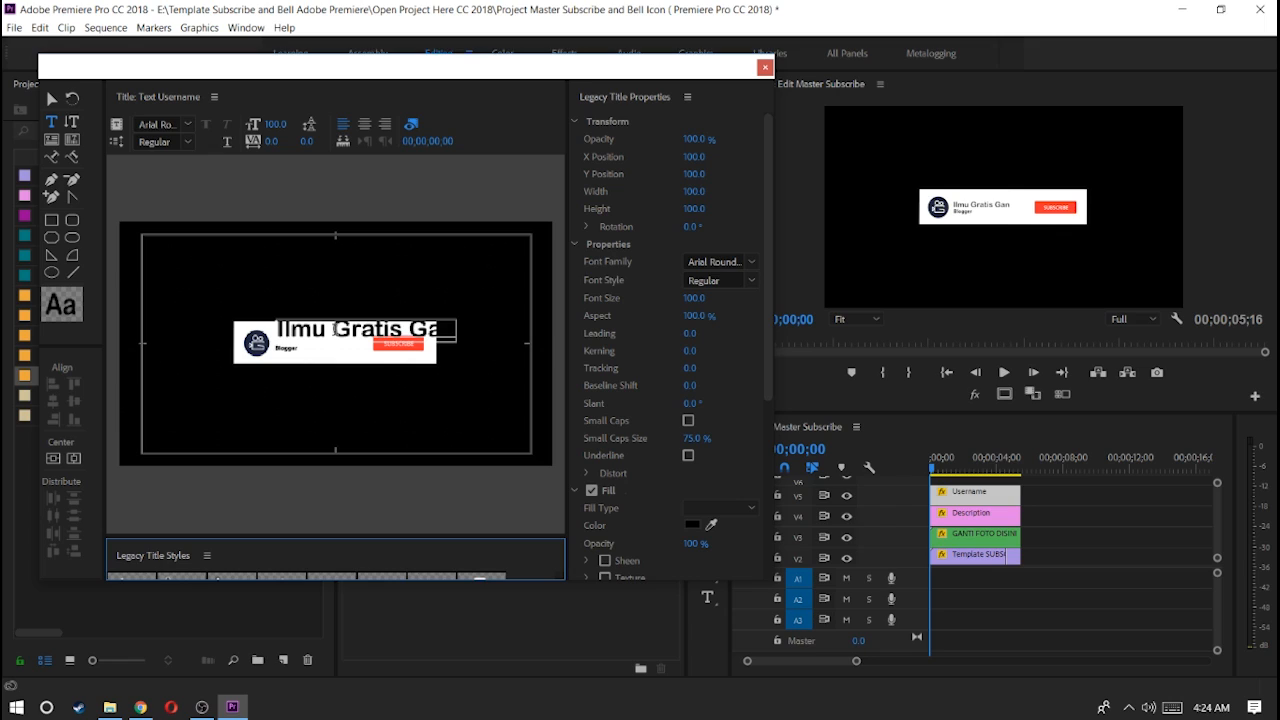
pyautogui.click(765, 67)
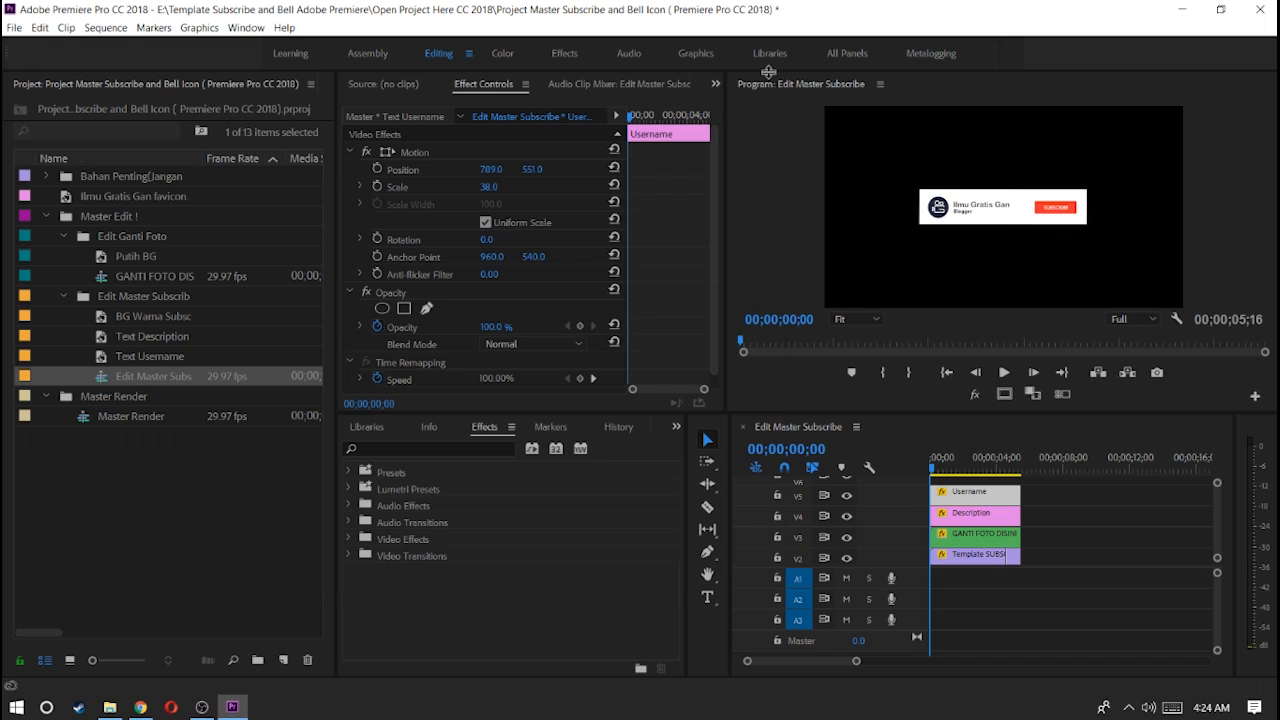
# View the Description clip's text in the title editor, then close the editor
pyautogui.click(945, 522)
pyautogui.doubleClick(945, 522)
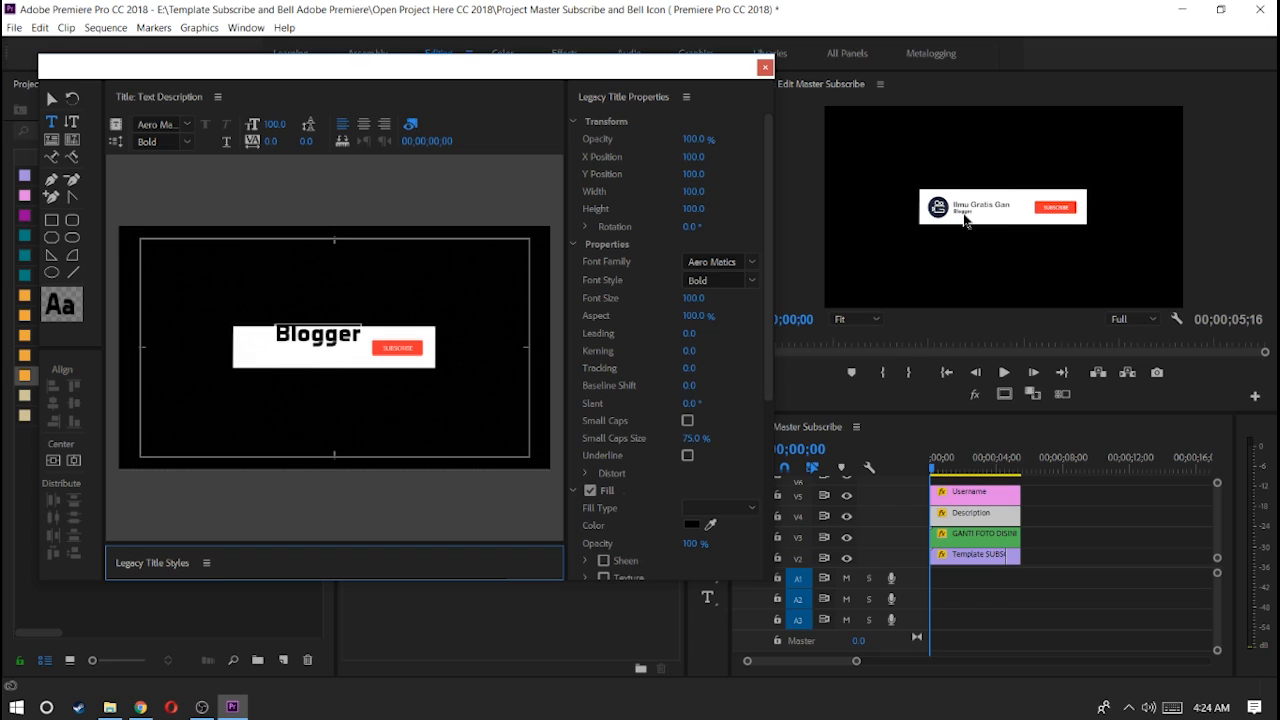
pyautogui.click(765, 68)
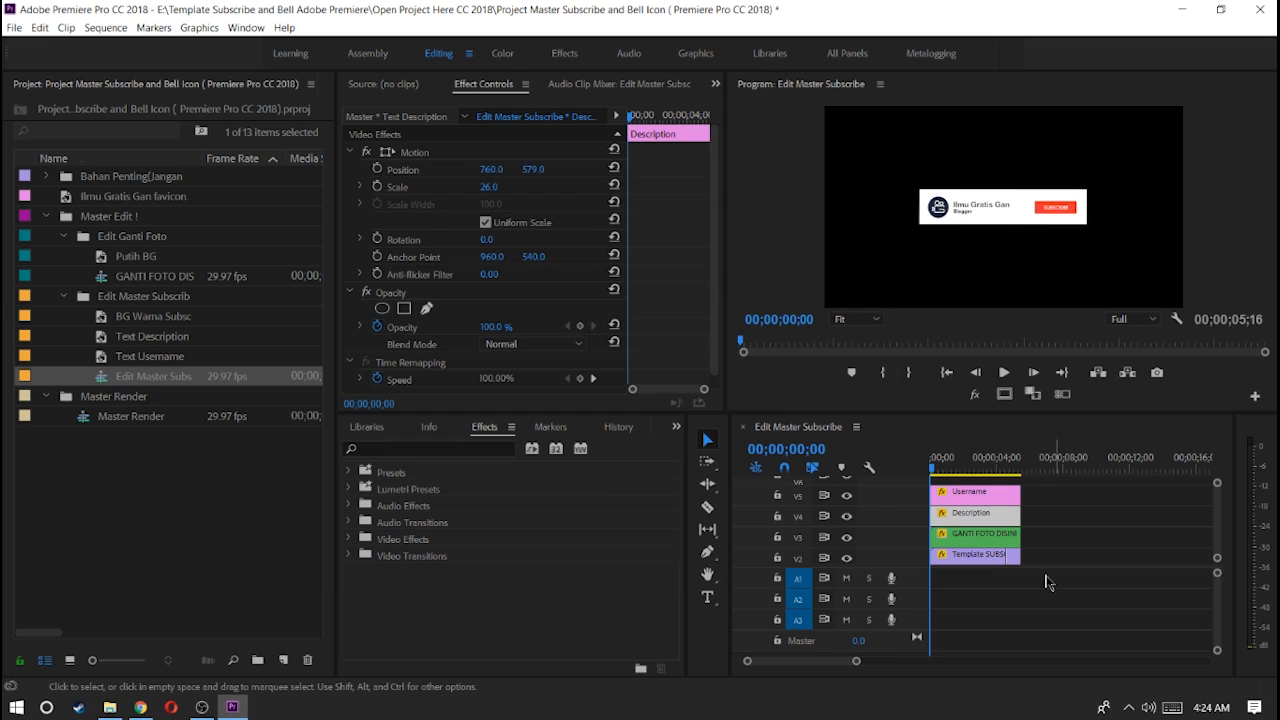
# Close the Edit Master Subscribe sequence and open the Master Render sequence
pyautogui.click(743, 428)
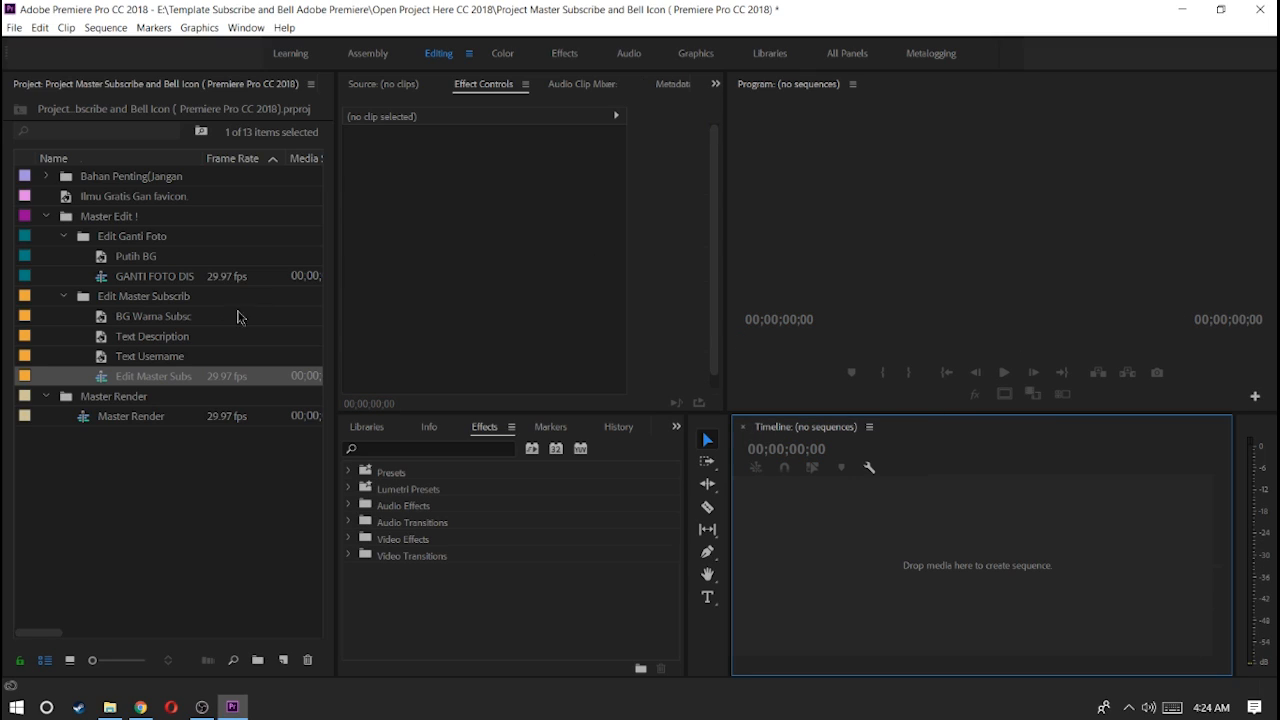
pyautogui.click(160, 422)
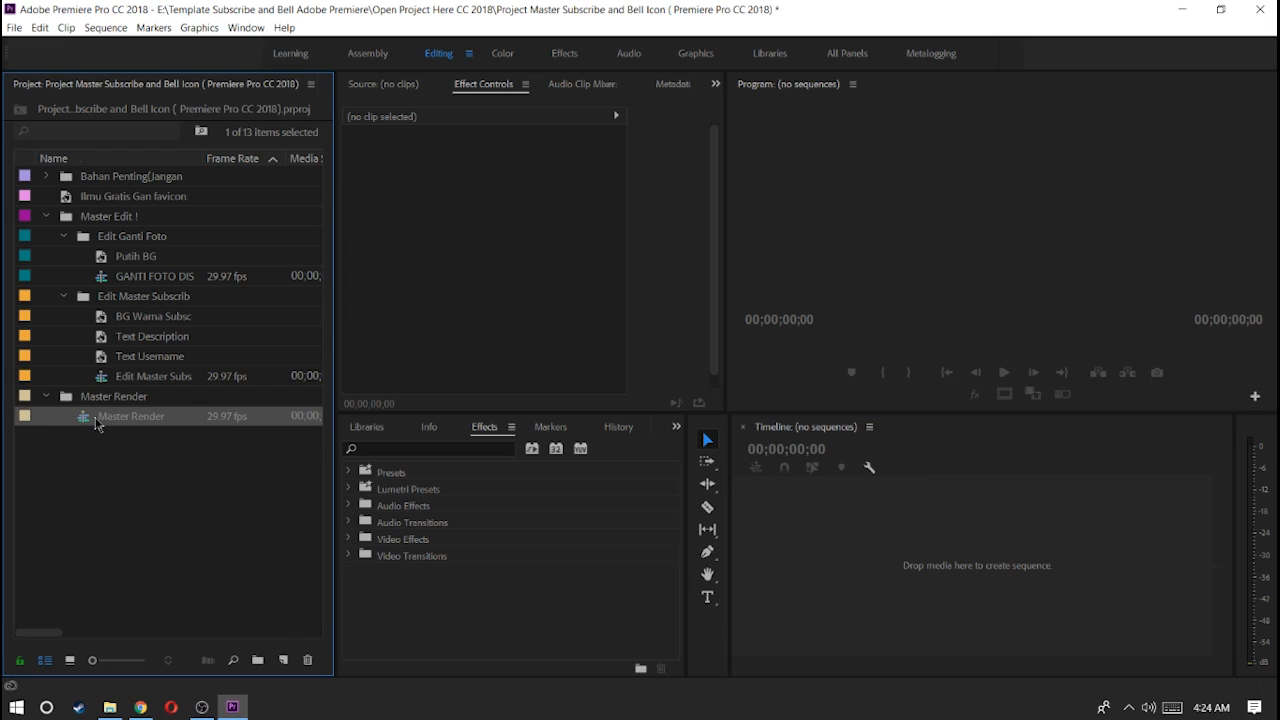
pyautogui.click(235, 466)
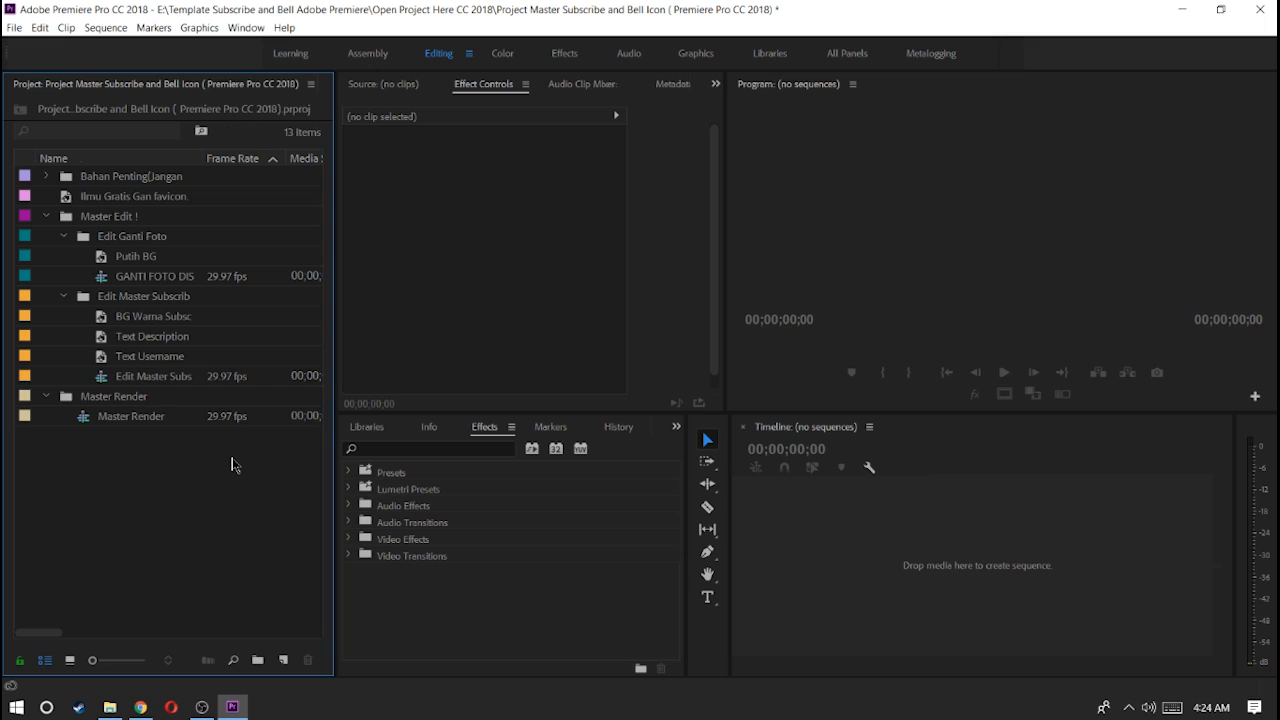
pyautogui.doubleClick(98, 422)
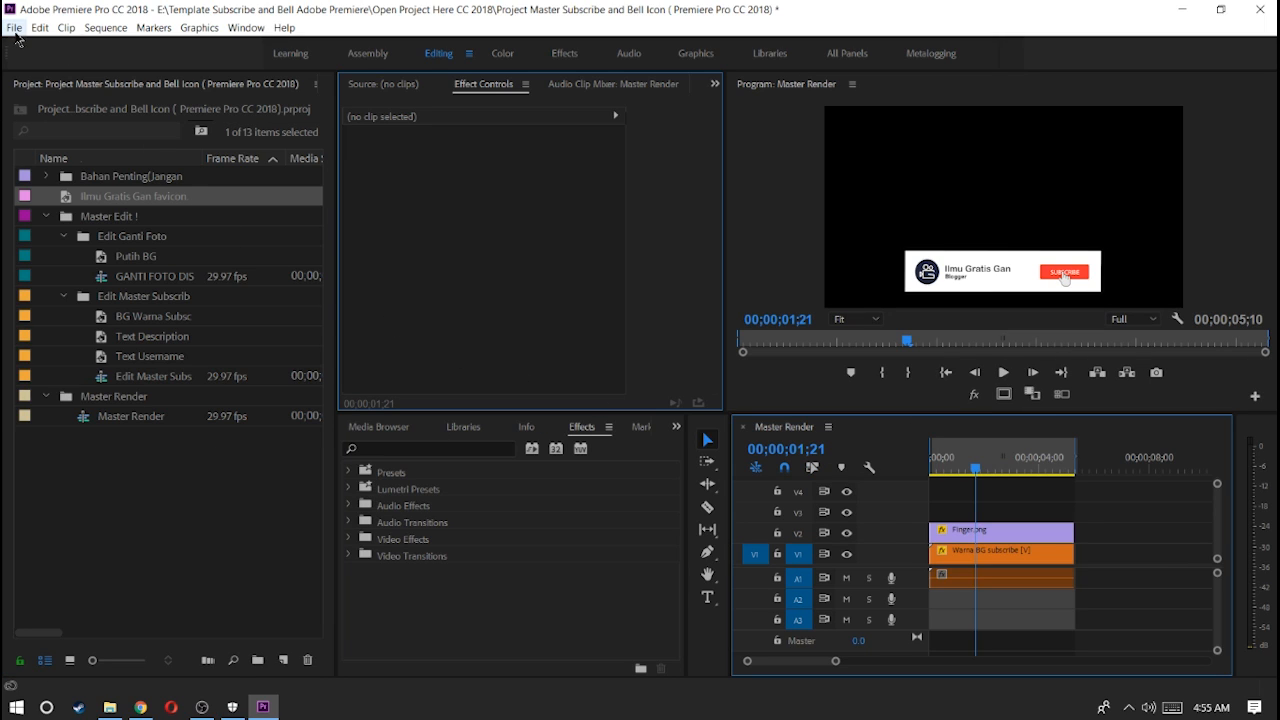
# Open the media export settings for the Master Render sequence and choose QuickTime format with the Match Source (Rewrap) preset
pyautogui.click(15, 28)
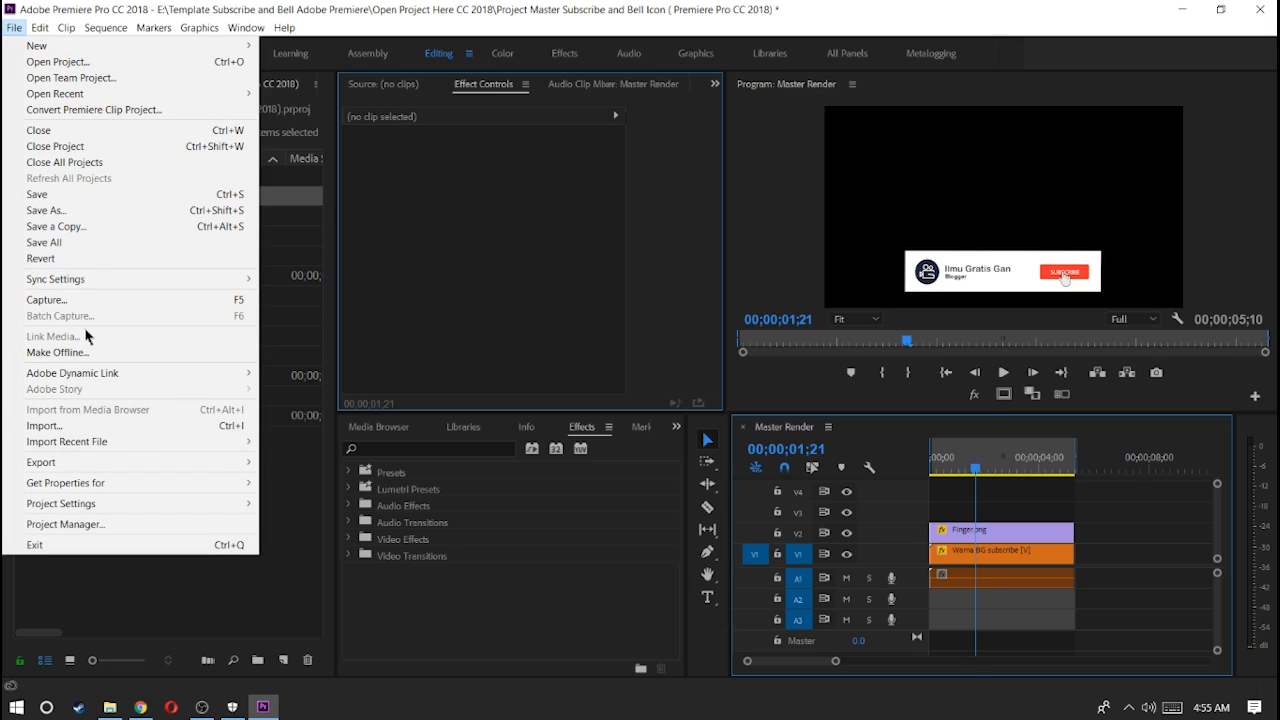
pyautogui.moveTo(90, 462)
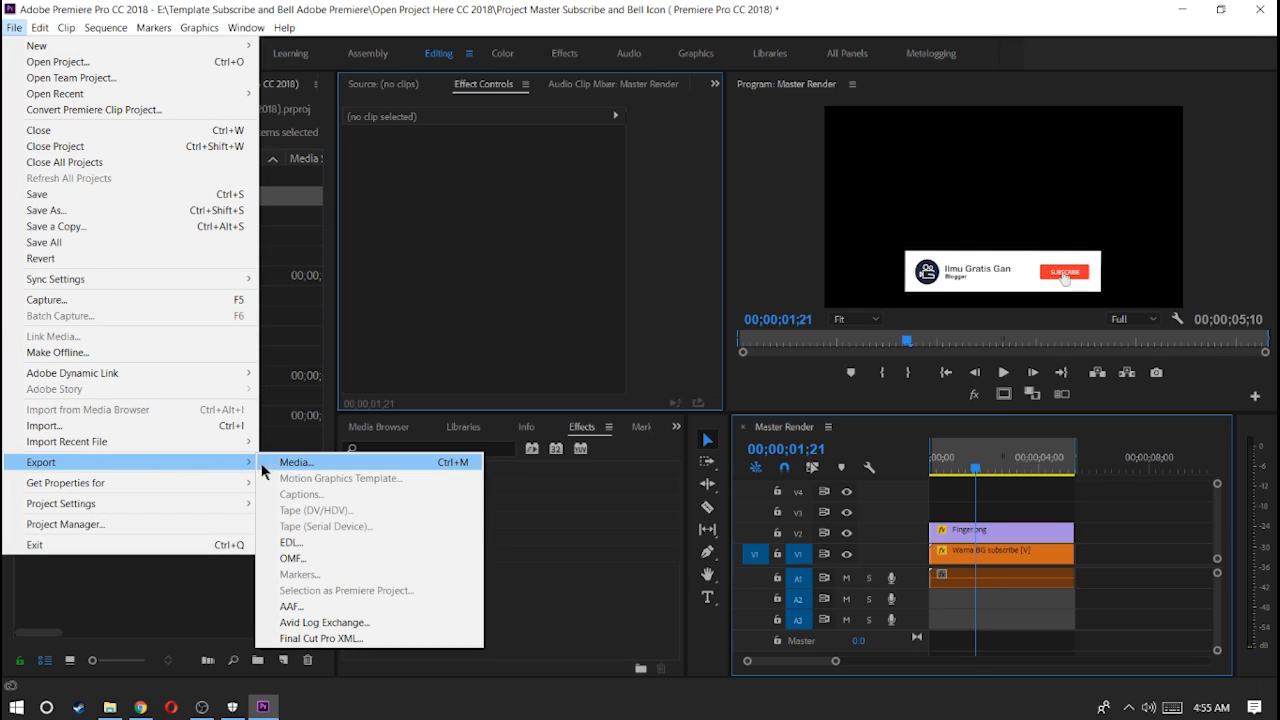
pyautogui.click(374, 464)
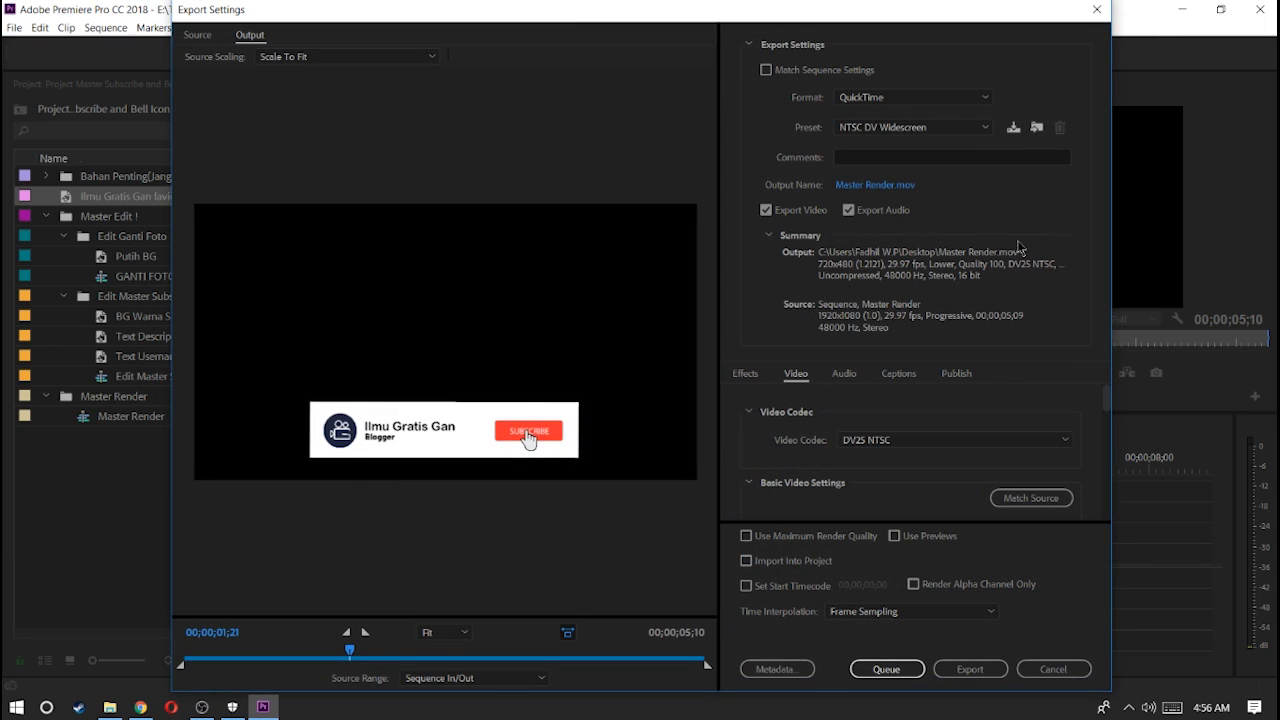
pyautogui.click(878, 99)
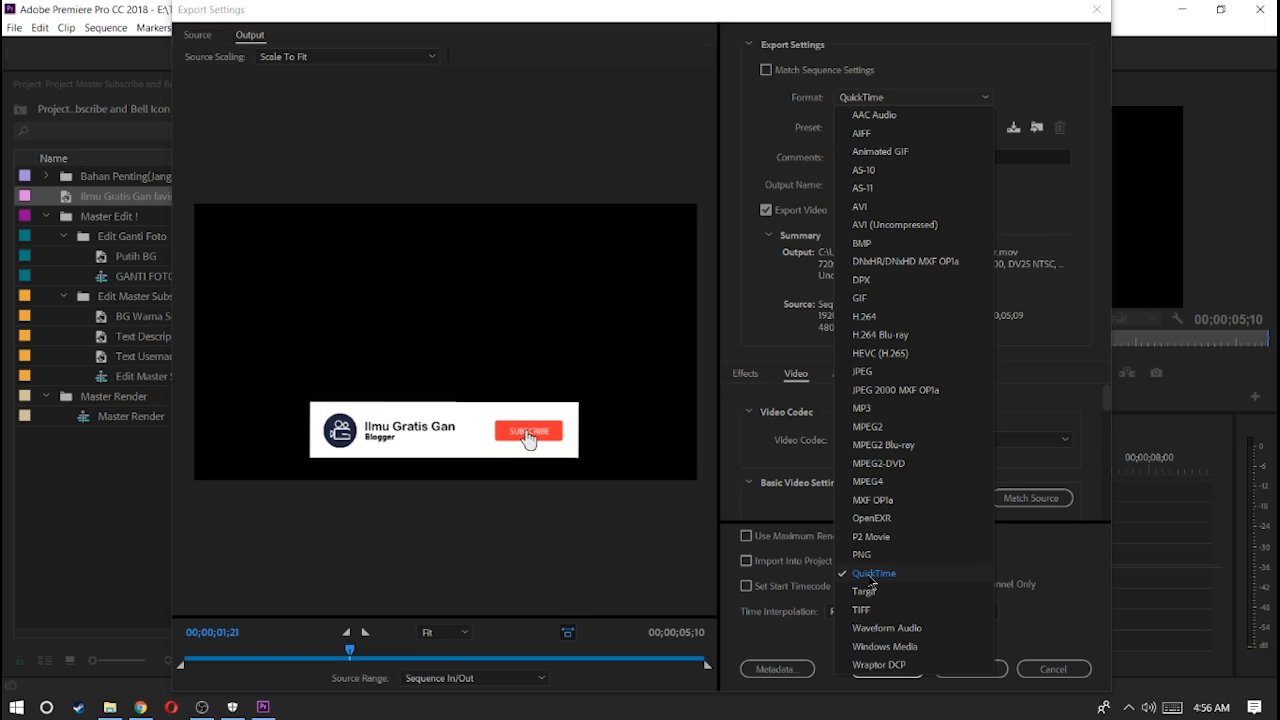
pyautogui.click(874, 575)
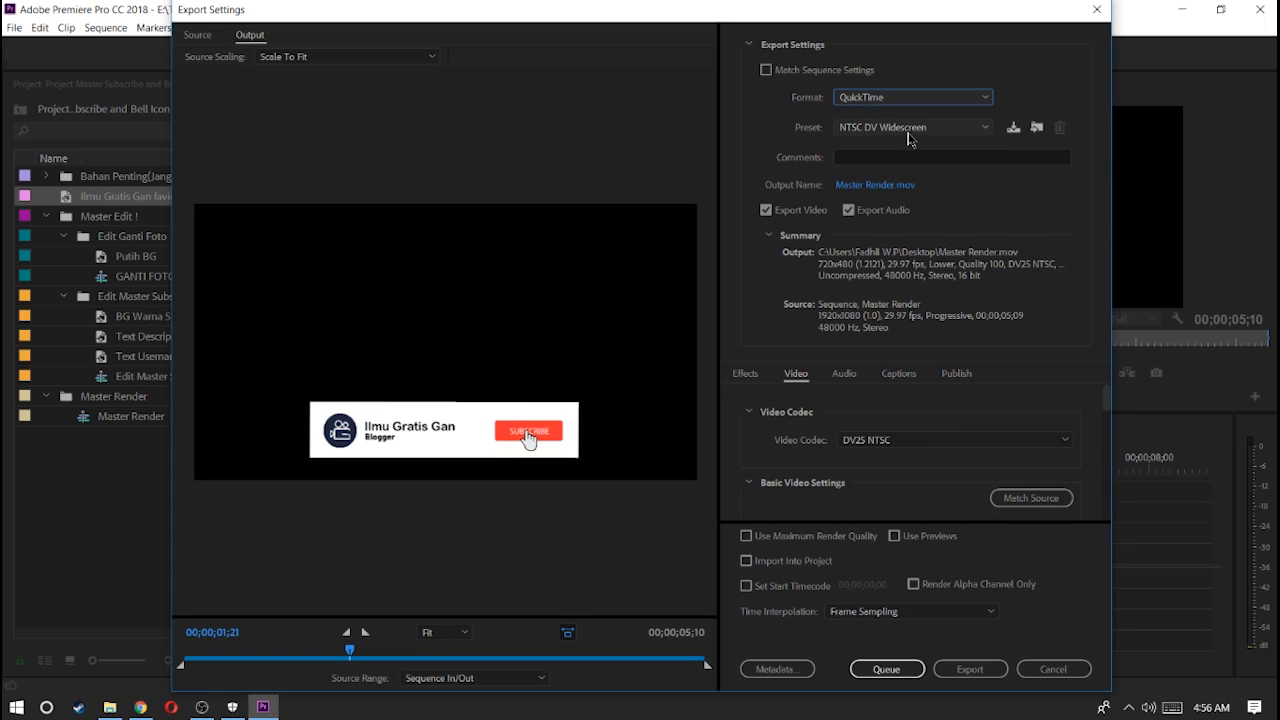
pyautogui.click(908, 130)
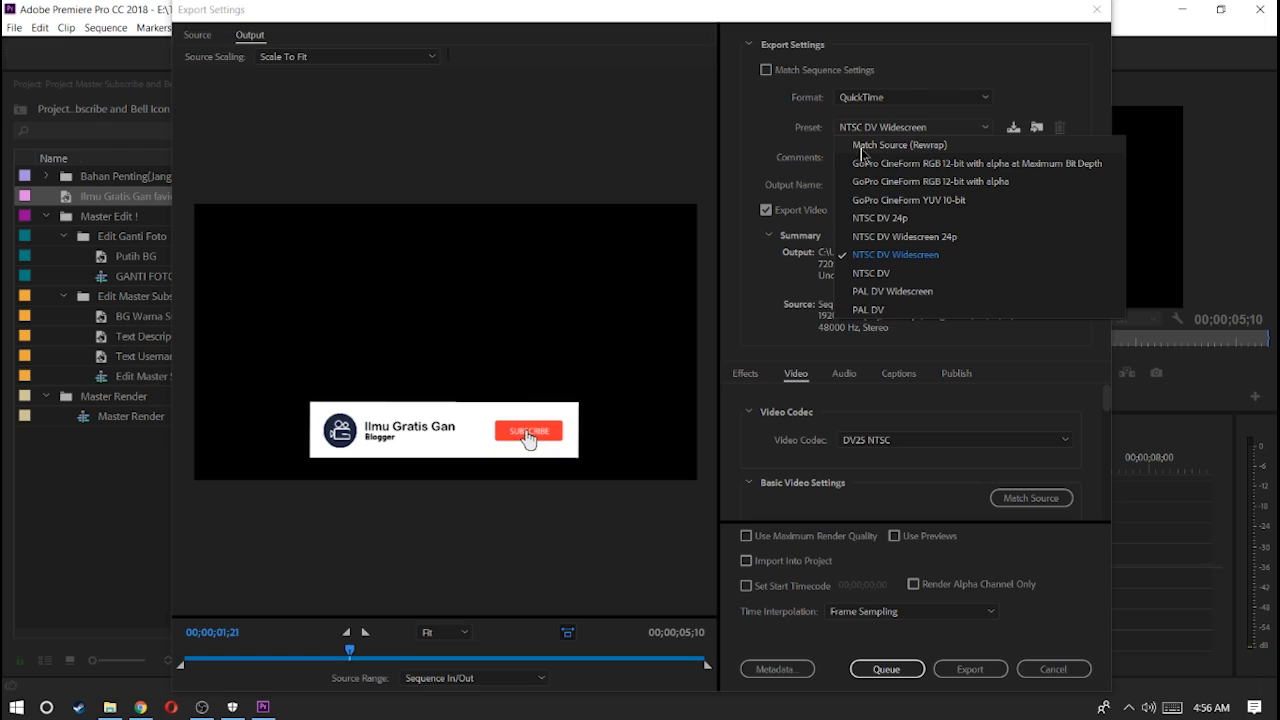
pyautogui.click(890, 146)
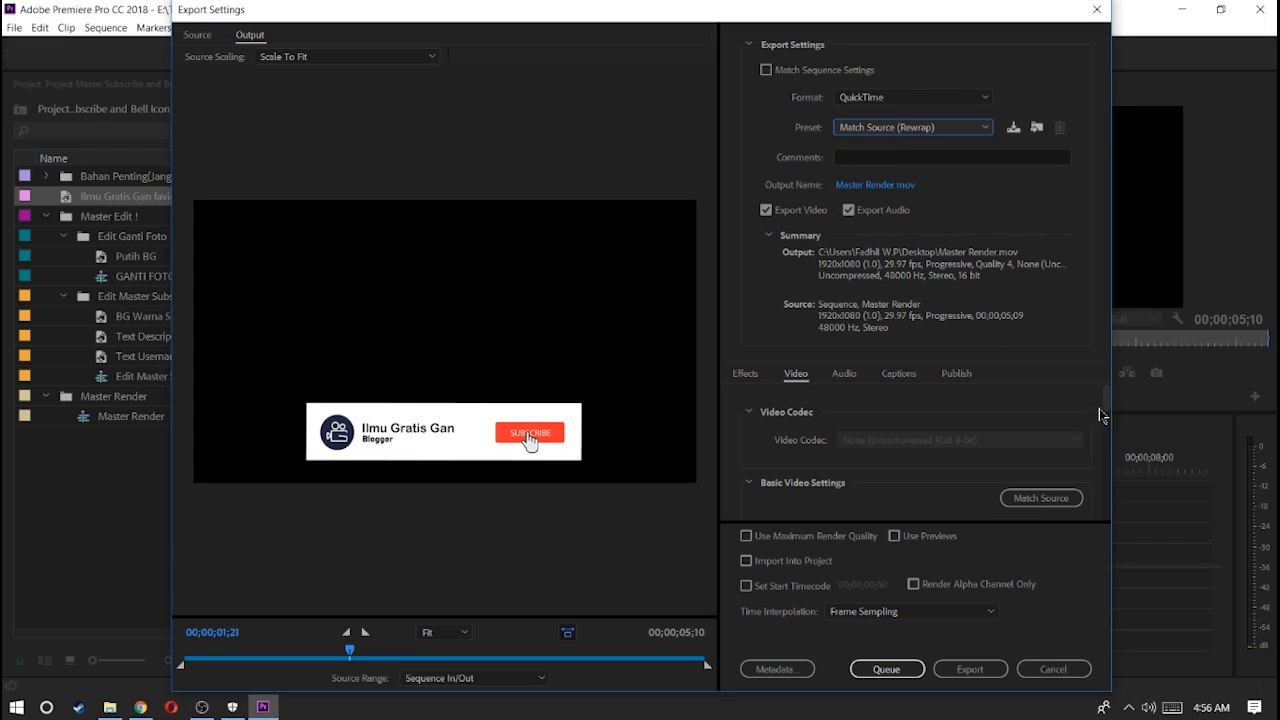
# Match the export's video settings to the source and set the video codec to Animation
pyautogui.moveTo(1106, 406); pyautogui.dragTo(1105, 414)
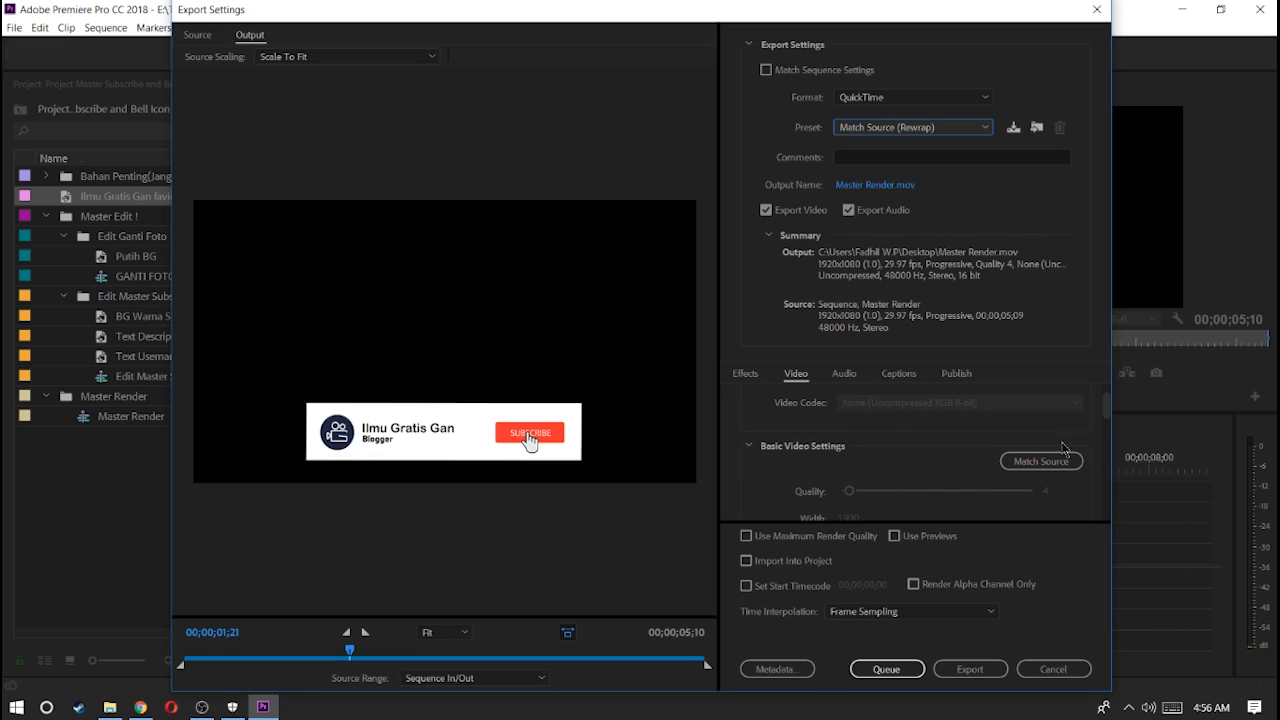
pyautogui.click(1042, 467)
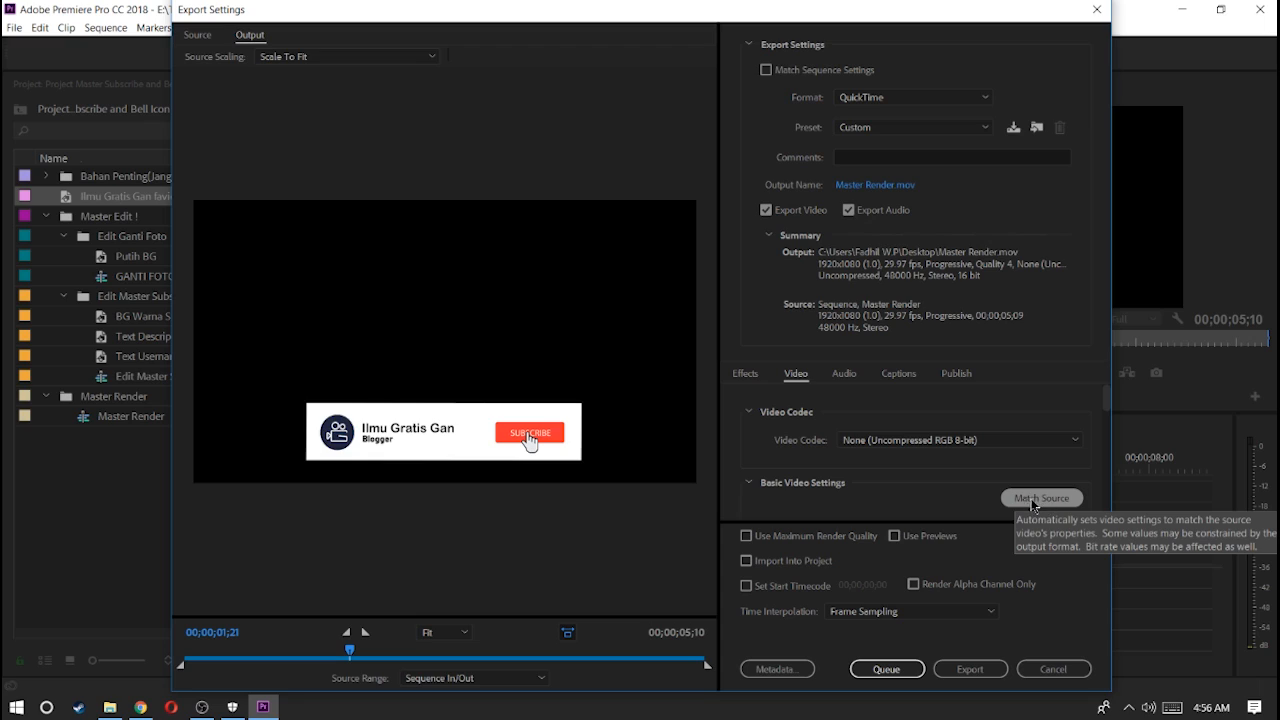
pyautogui.click(958, 446)
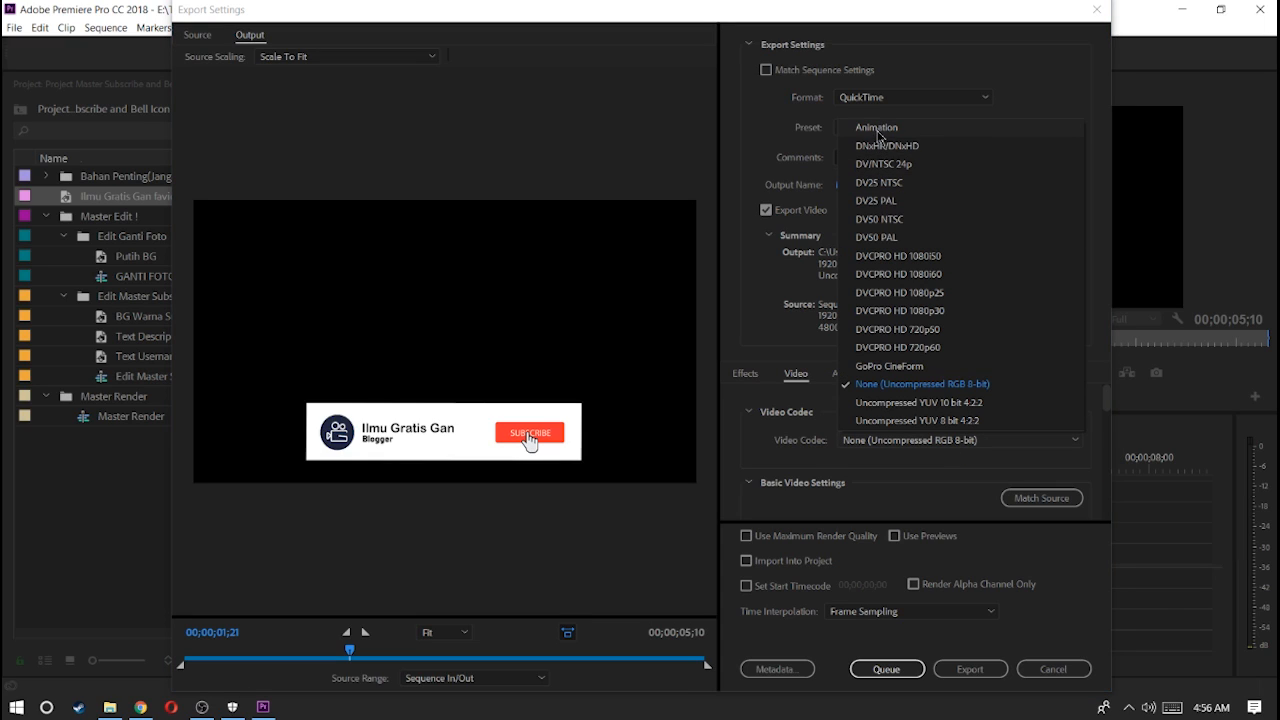
pyautogui.click(866, 130)
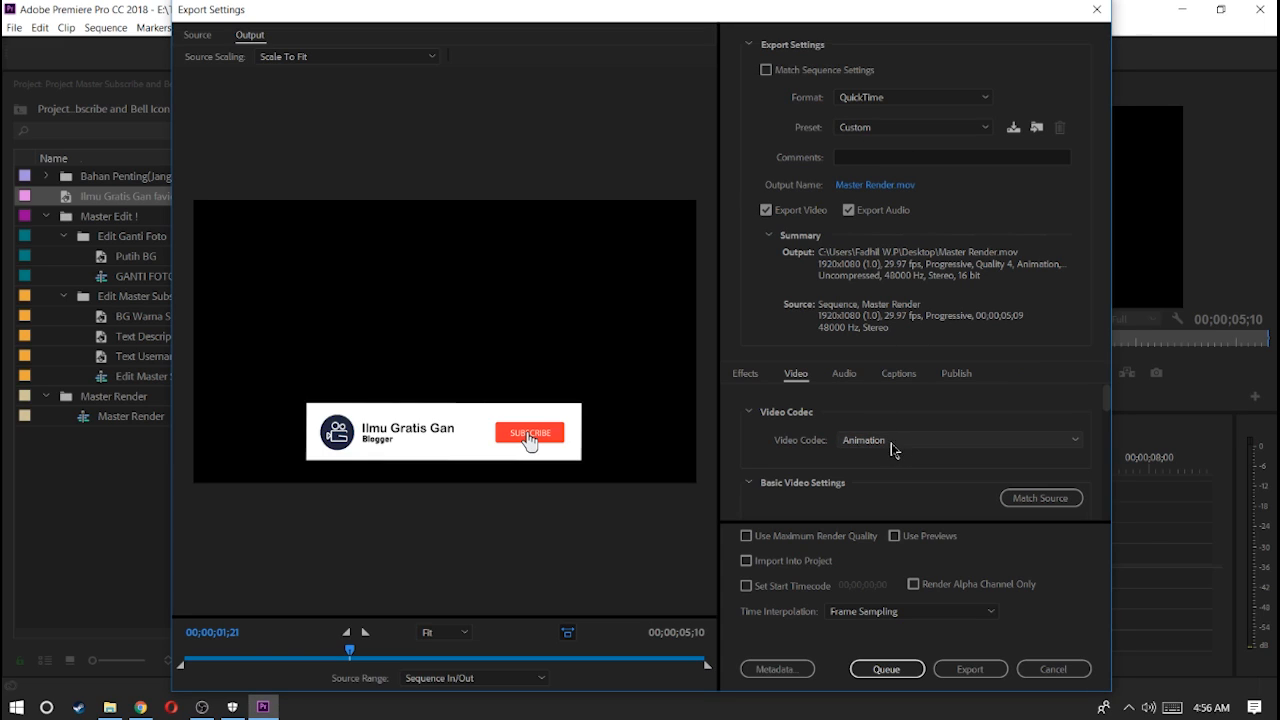
# Enable Render at Maximum Depth, set the depth to 8-bpc + alpha, and turn on Use Maximum Render Quality
pyautogui.moveTo(1105, 410); pyautogui.dragTo(1096, 466)
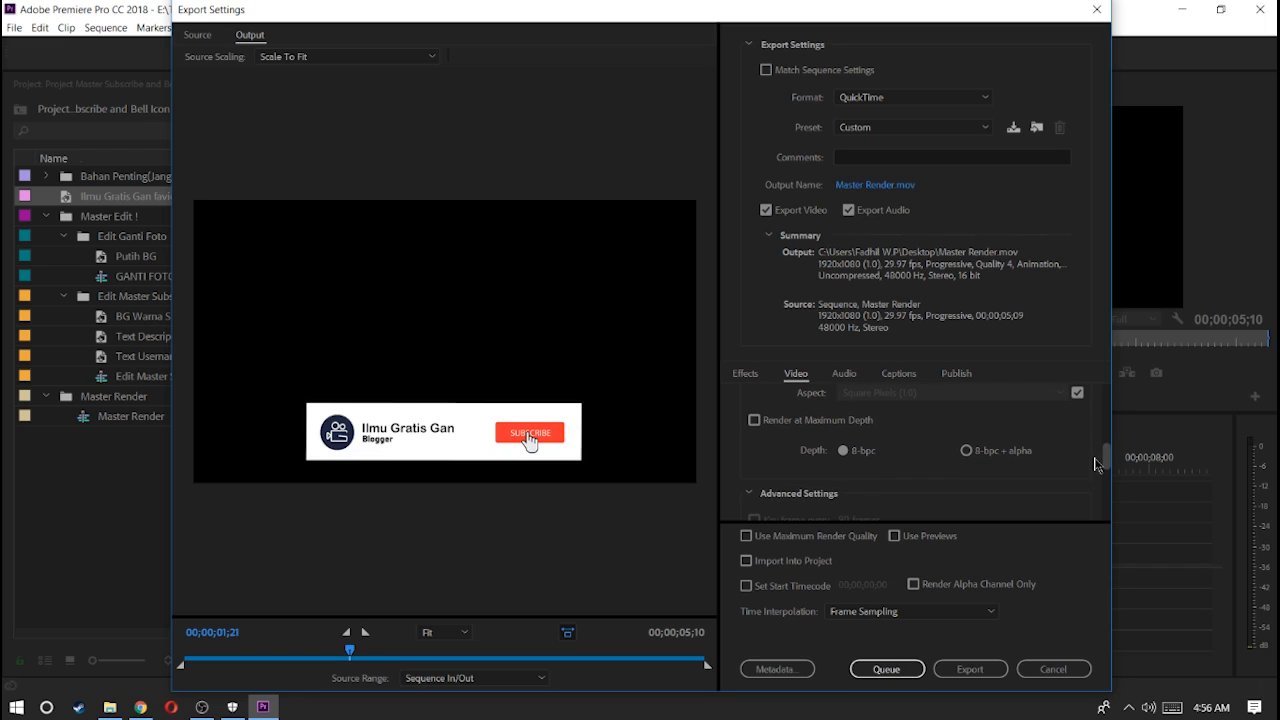
pyautogui.click(755, 422)
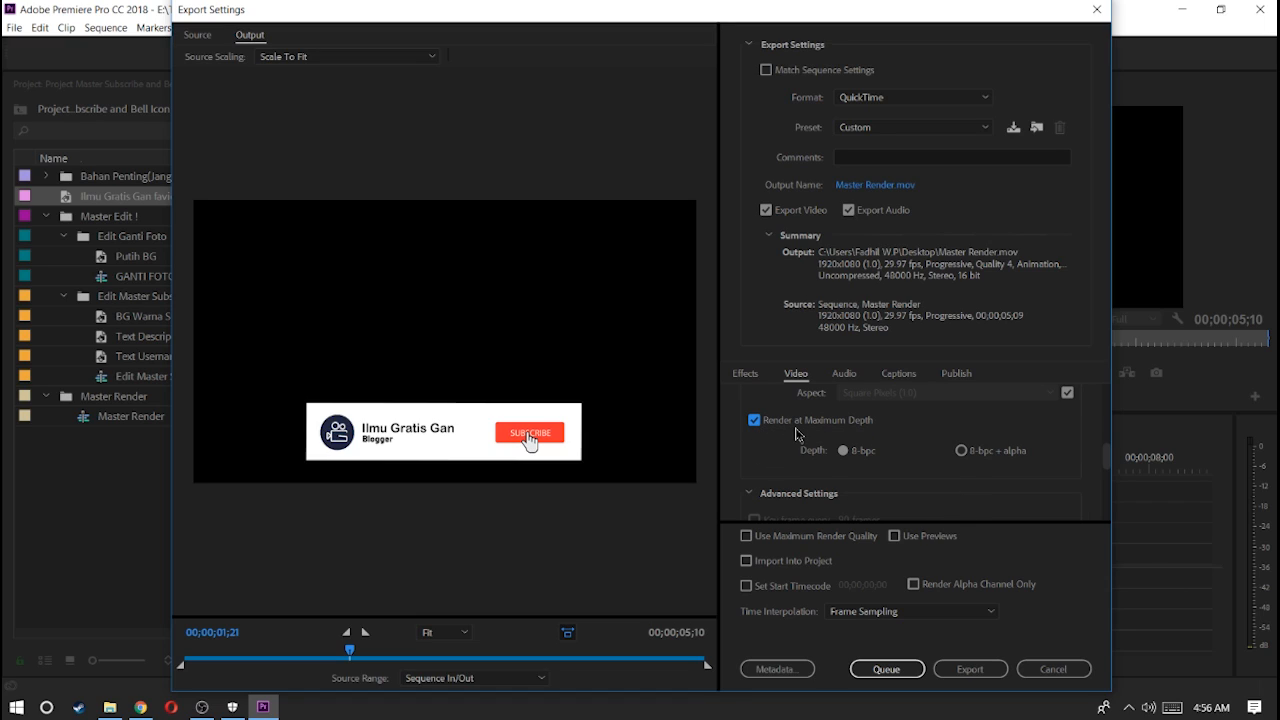
pyautogui.click(962, 450)
pyautogui.moveTo(1105, 458); pyautogui.dragTo(1102, 522)
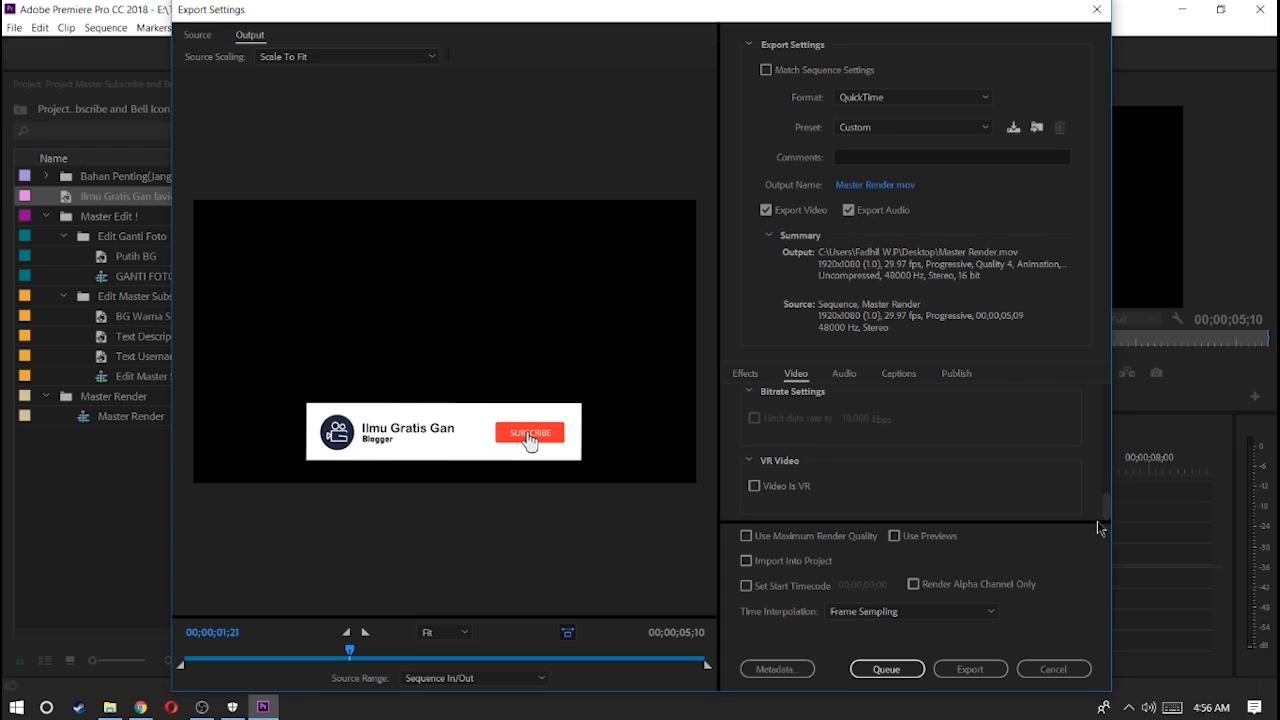
pyautogui.click(746, 538)
# Set the output file to Render Done on the Desktop and export the sequence
pyautogui.click(851, 187)
pyautogui.click(245, 146)
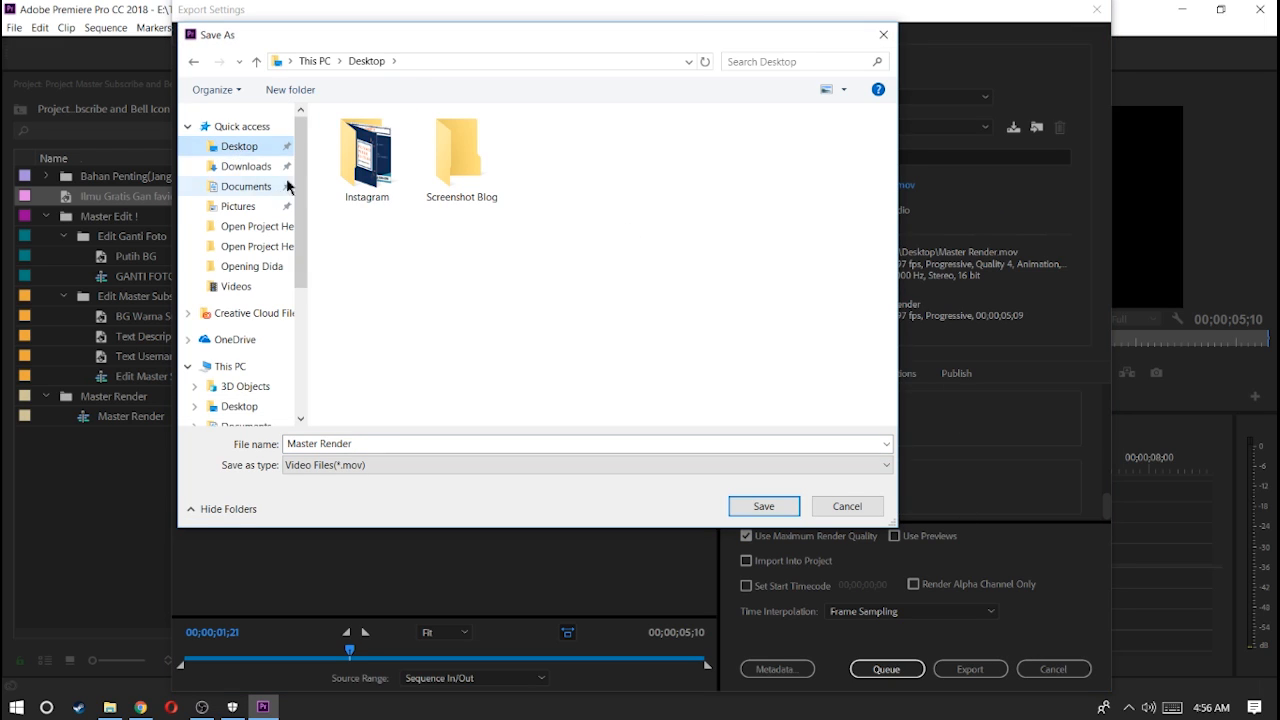
pyautogui.click(423, 446)
pyautogui.write('Render Done')
pyautogui.press('Return')
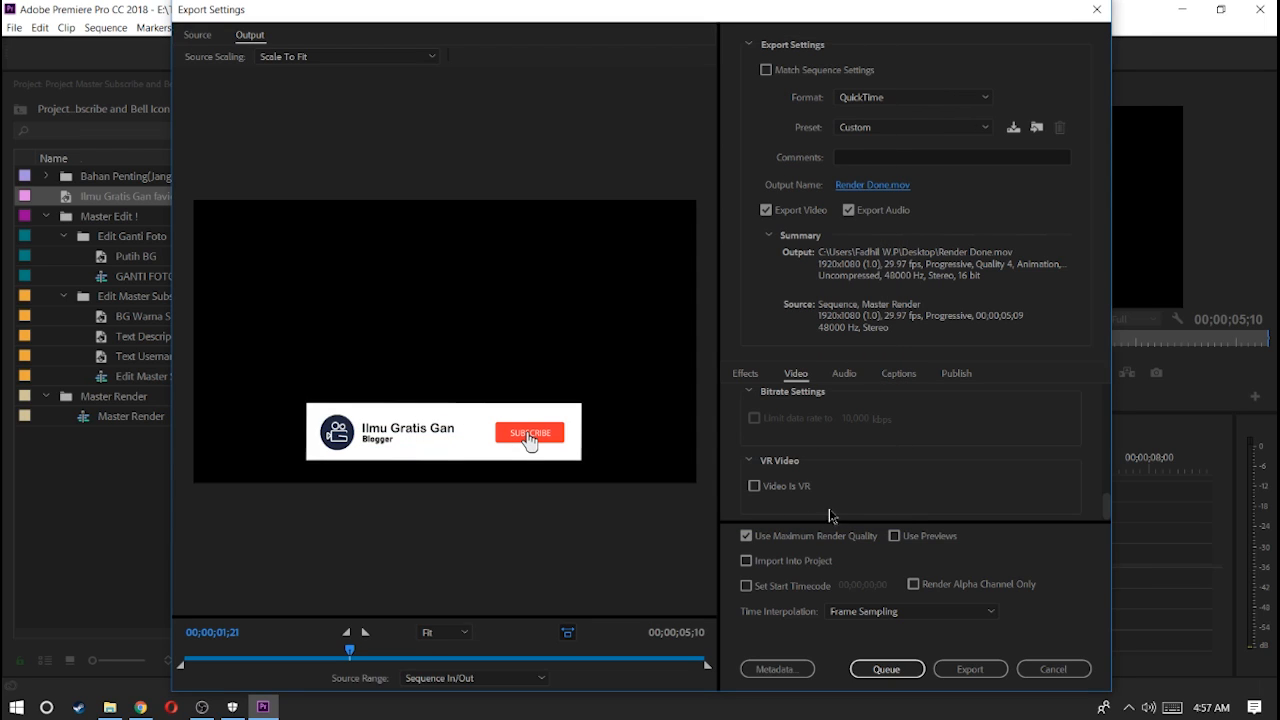
pyautogui.click(969, 669)
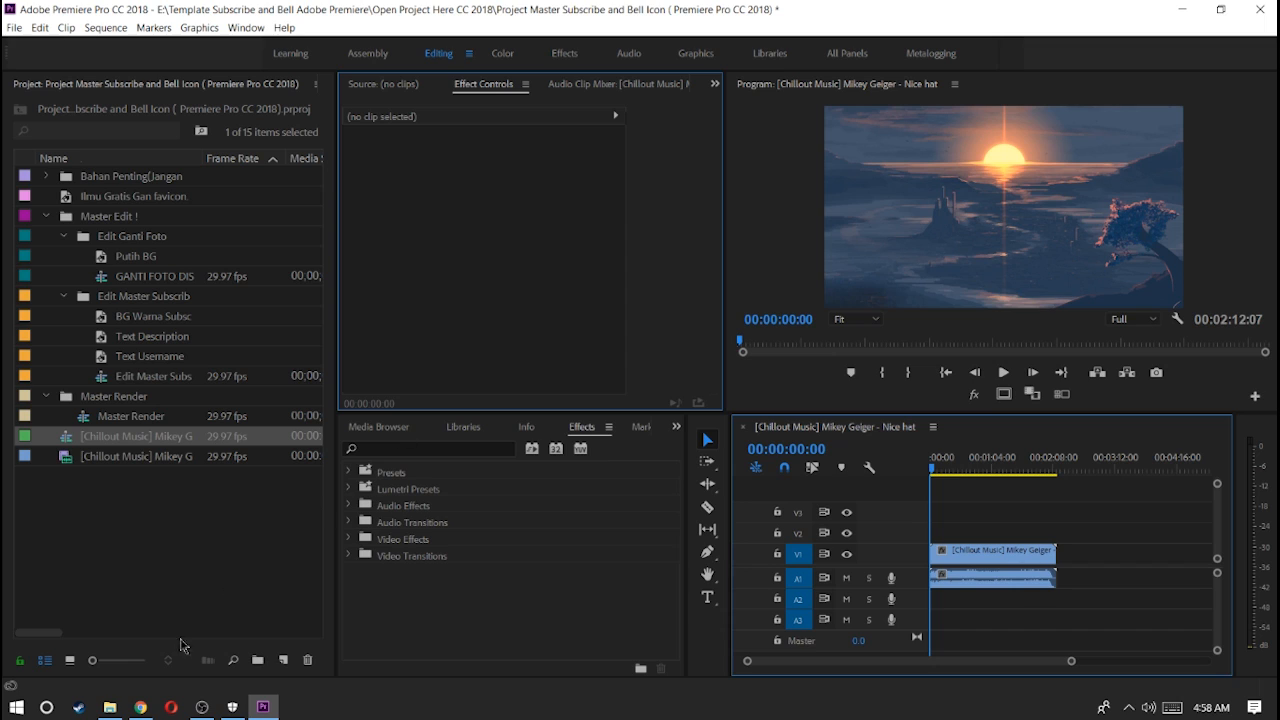
# Bring the Render Done video from File Explorer into the Chillout Music sequence, on track V2 at the start above the background clip
pyautogui.click(110, 707)
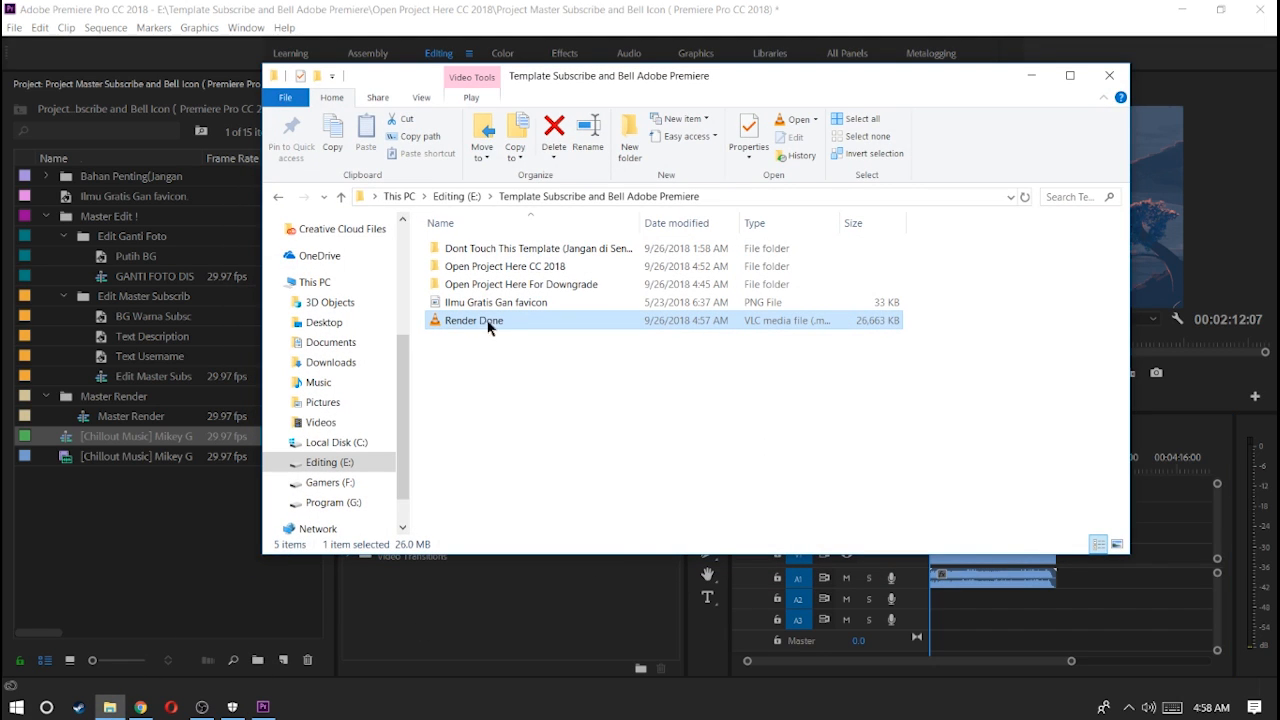
pyautogui.moveTo(745, 77); pyautogui.dragTo(418, 49)
pyautogui.moveTo(174, 302); pyautogui.dragTo(993, 497)
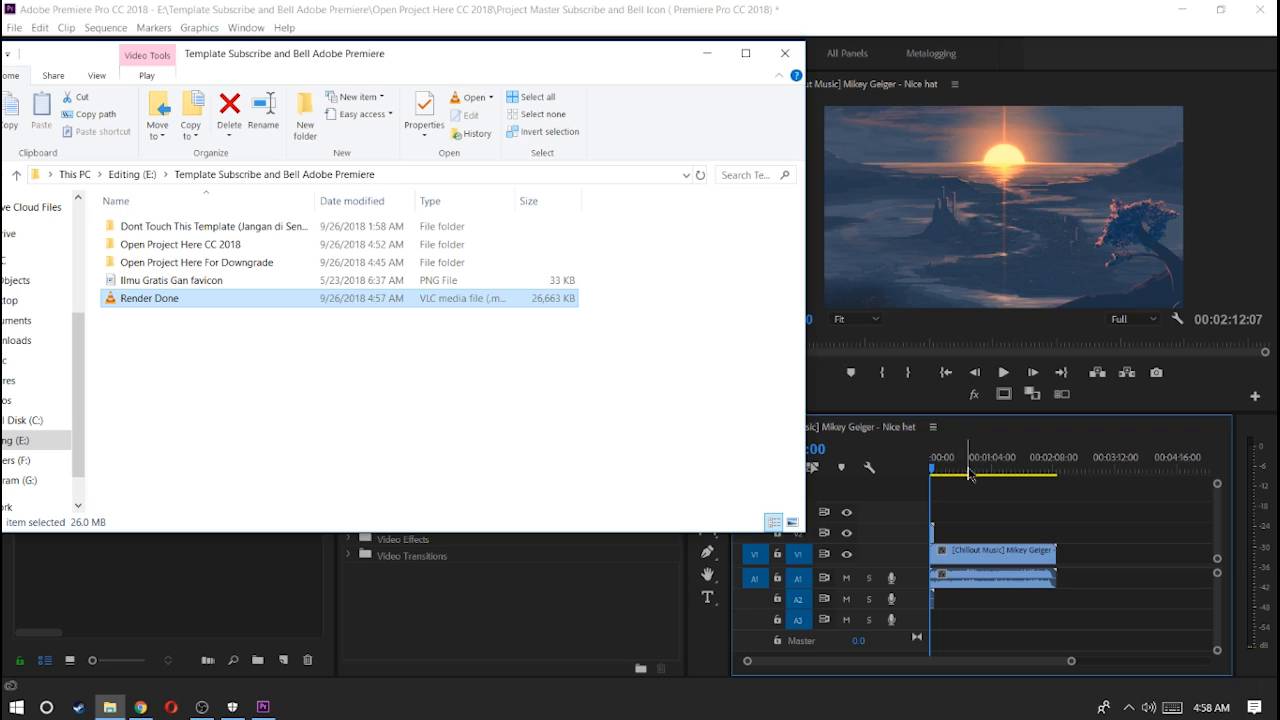
pyautogui.click(932, 469)
pyautogui.press('=')
pyautogui.press('=')
pyautogui.press('=')
pyautogui.press('=')
pyautogui.press('=')
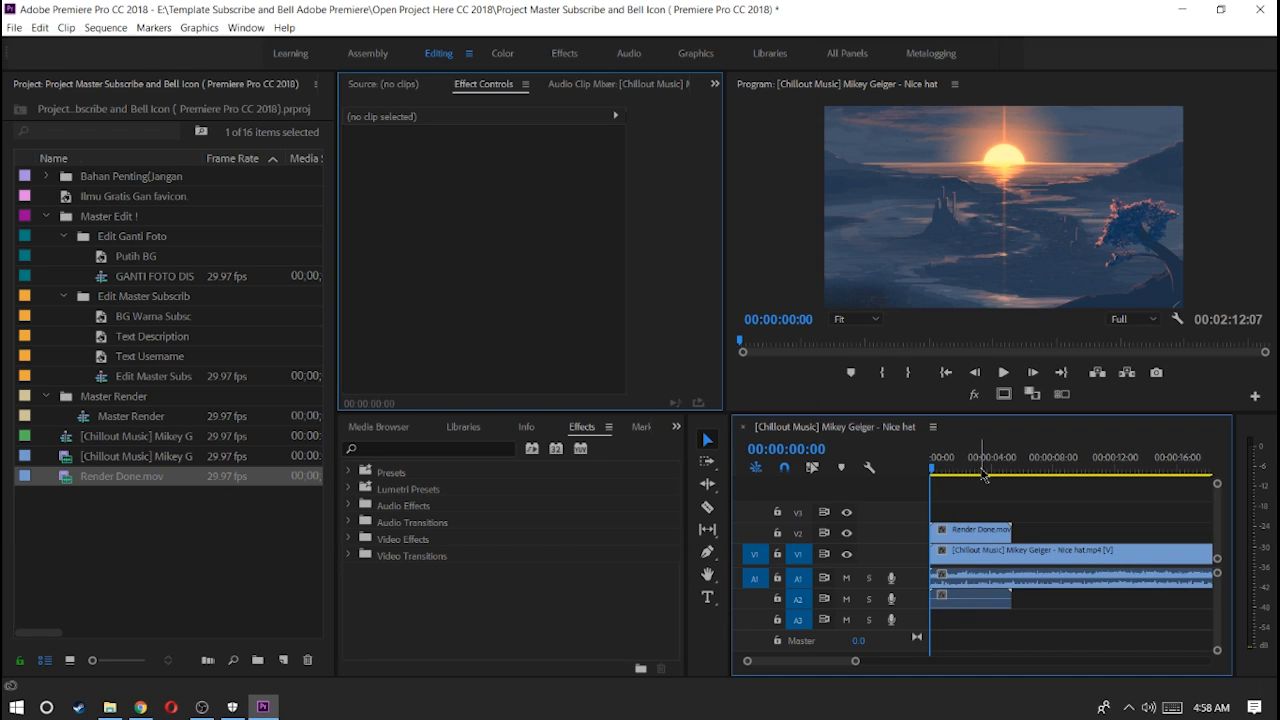
# Mute audio track A1 and scale the Render Done.mov clip on V2 to the frame size
pyautogui.click(846, 580)
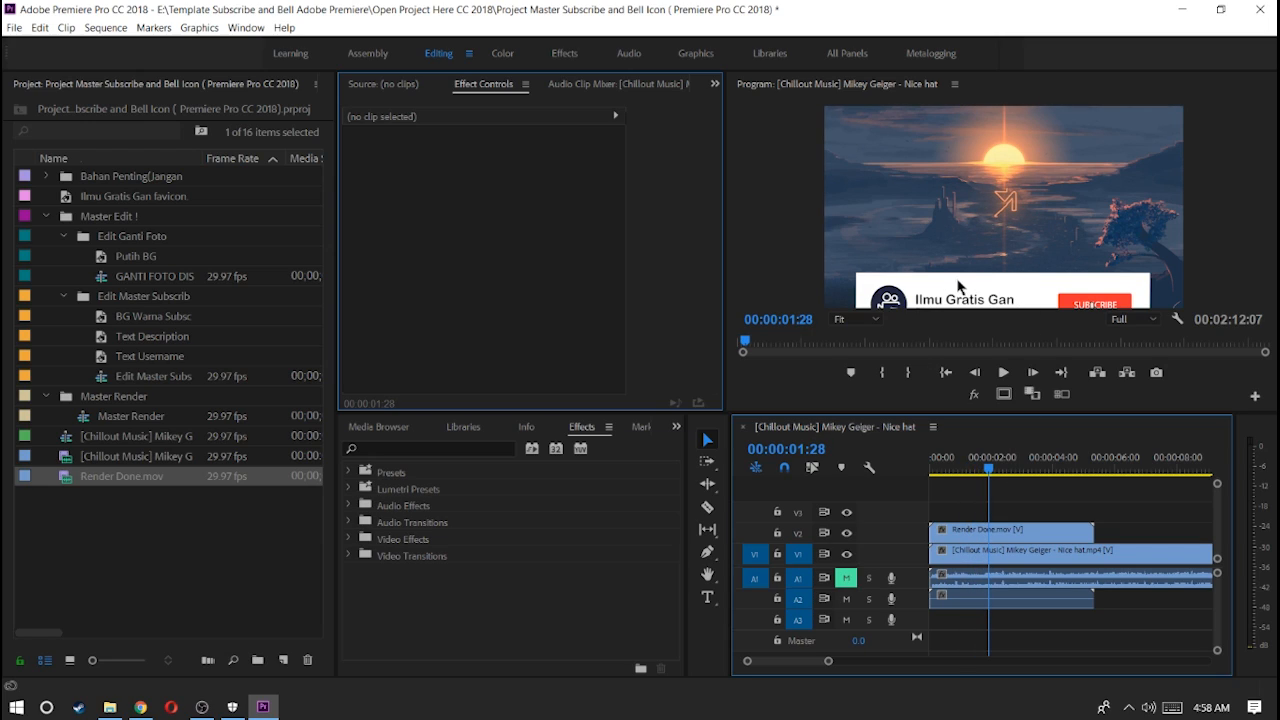
pyautogui.click(984, 533)
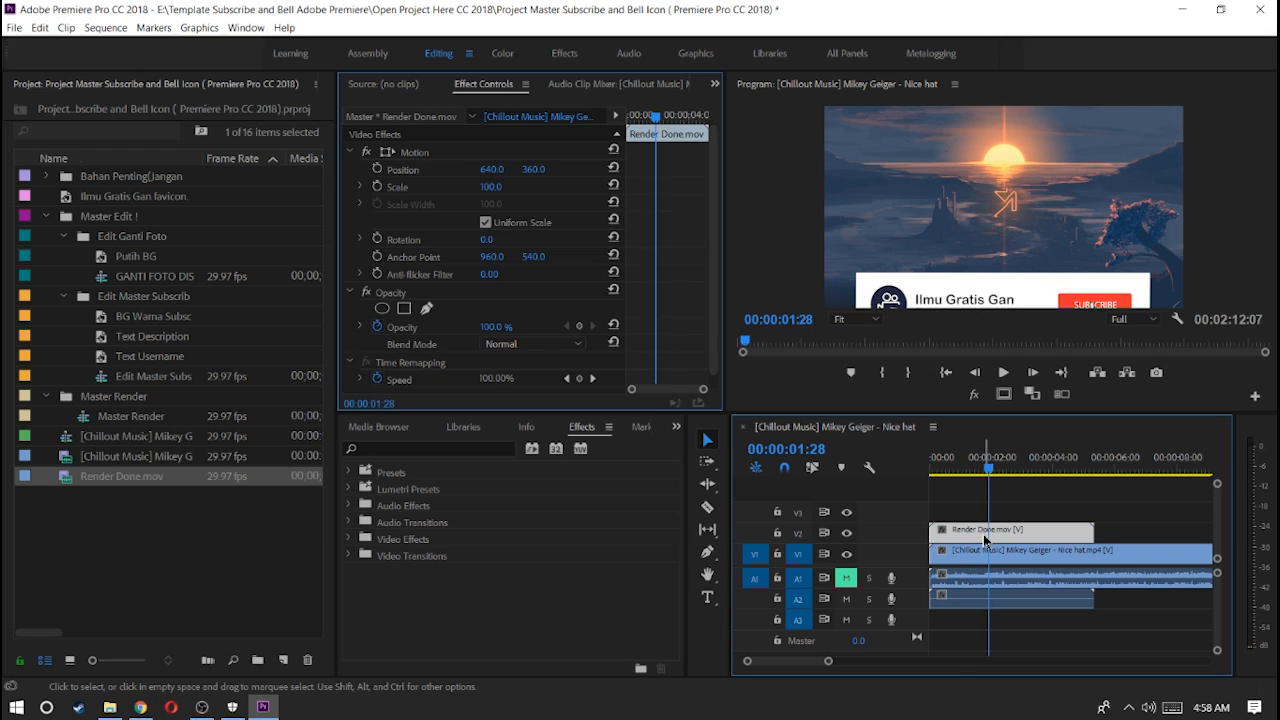
pyautogui.rightClick(965, 536)
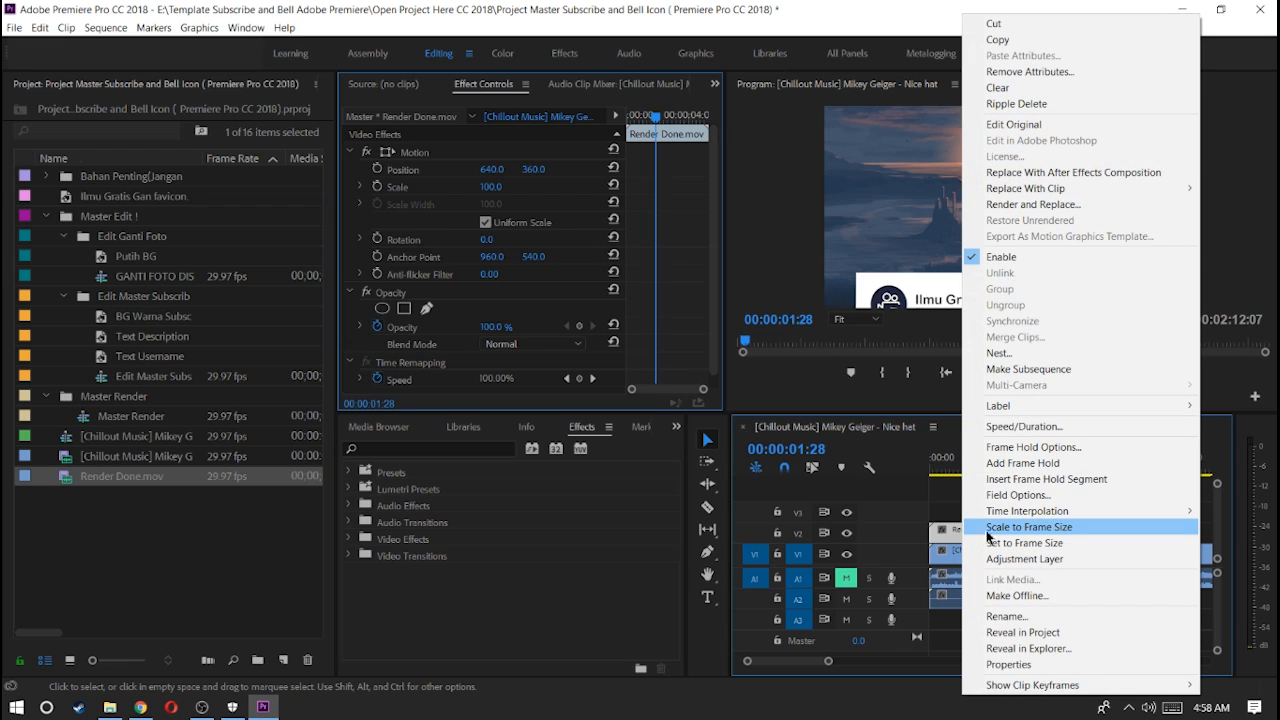
pyautogui.click(1022, 527)
# Play the sequence from the start twice to check the subscribe-and-bell overlay over the background video
pyautogui.moveTo(988, 458); pyautogui.dragTo(912, 470)
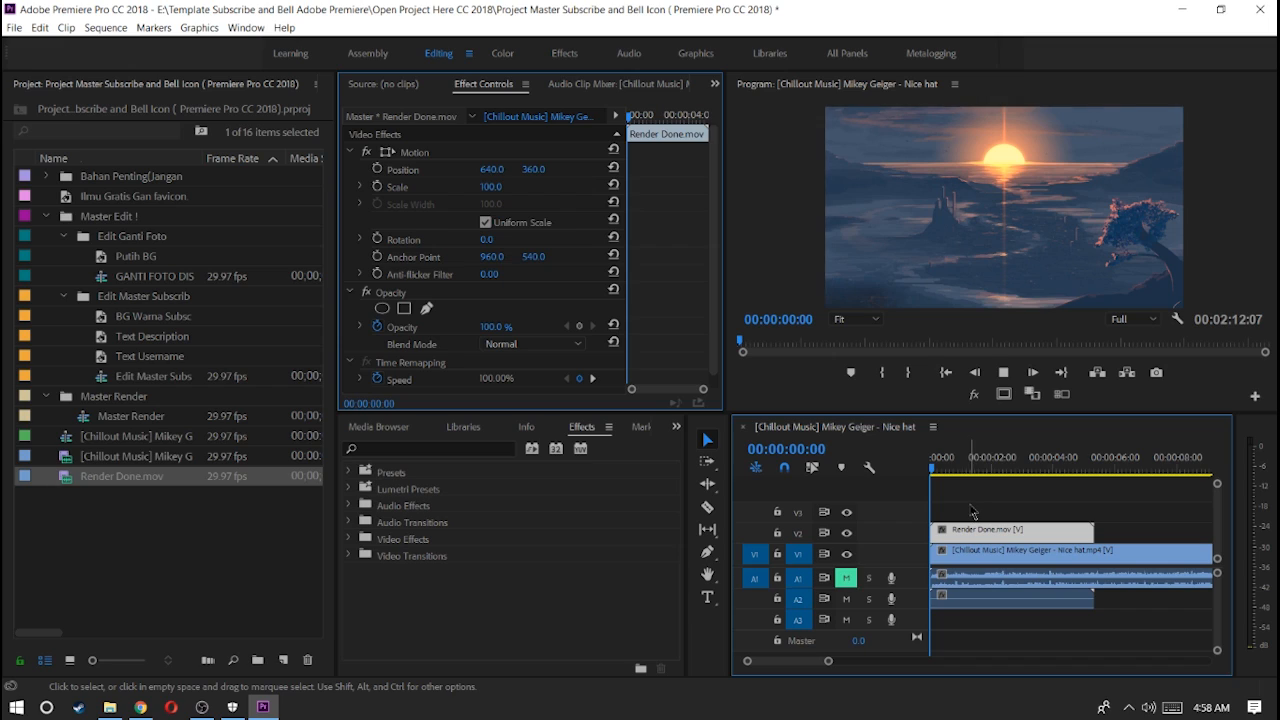
pyautogui.press('space')
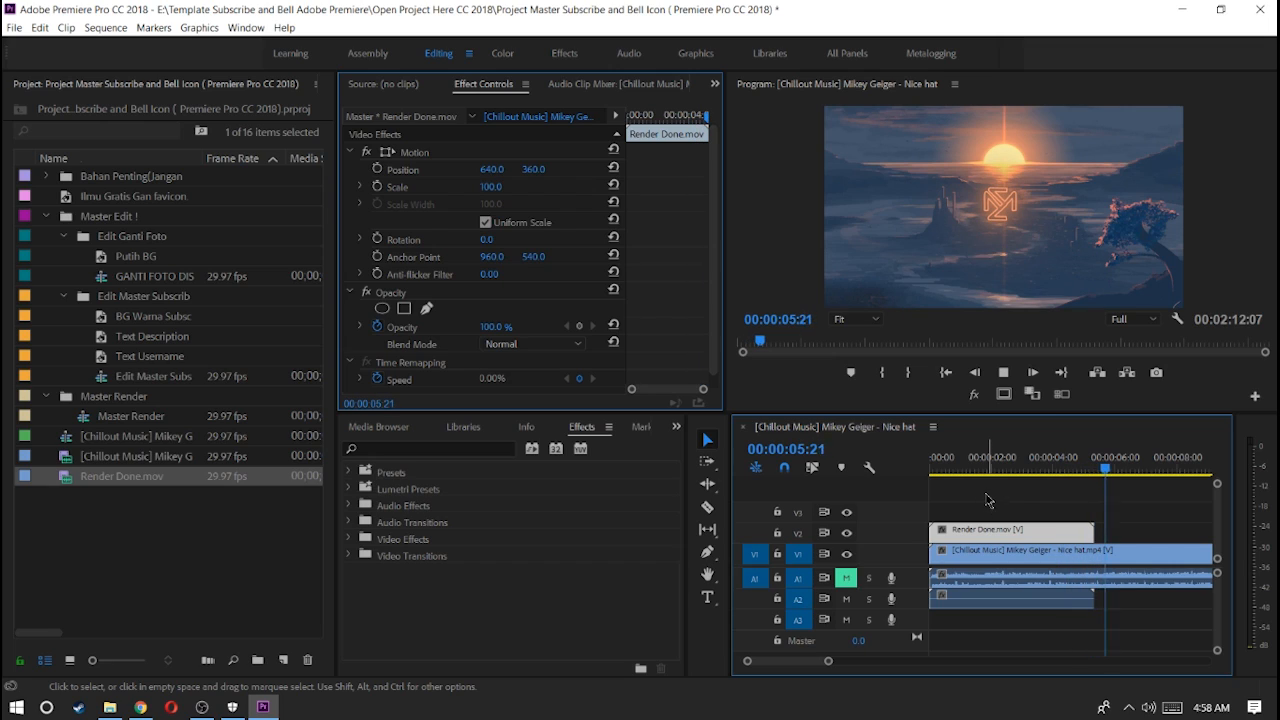
pyautogui.moveTo(948, 468); pyautogui.dragTo(914, 471)
pyautogui.press('space')
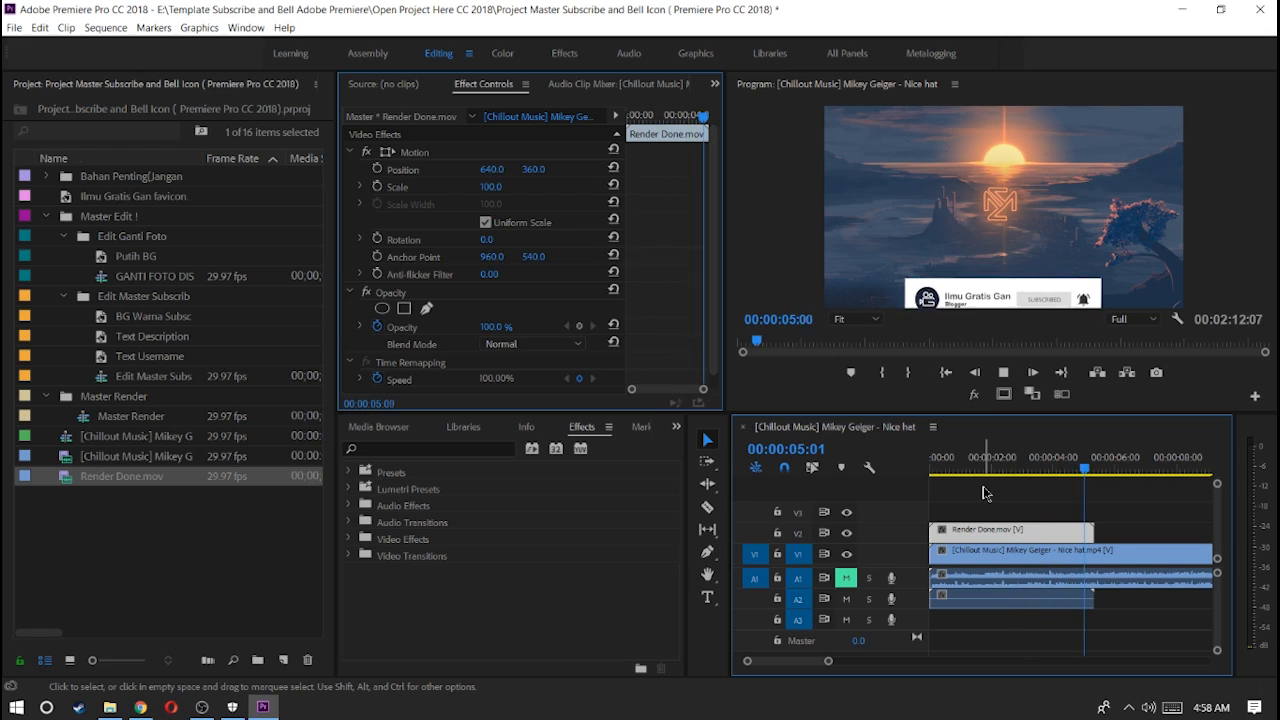
pyautogui.press('space')
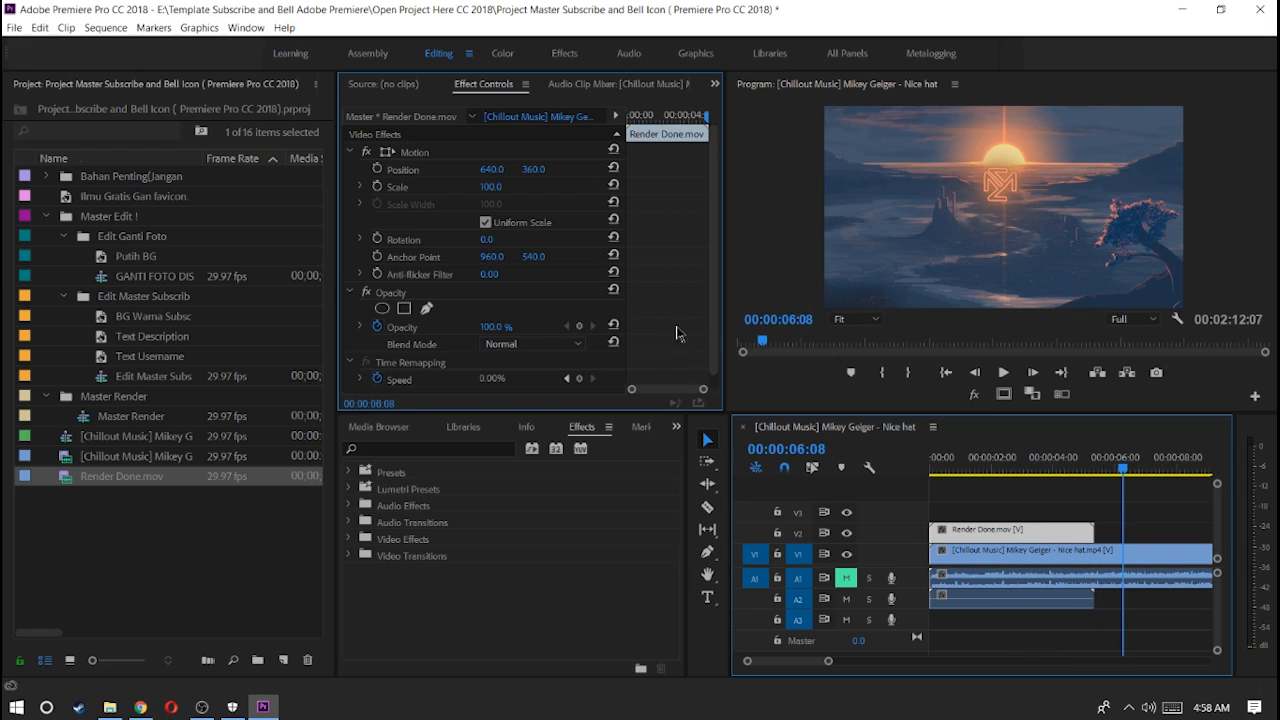